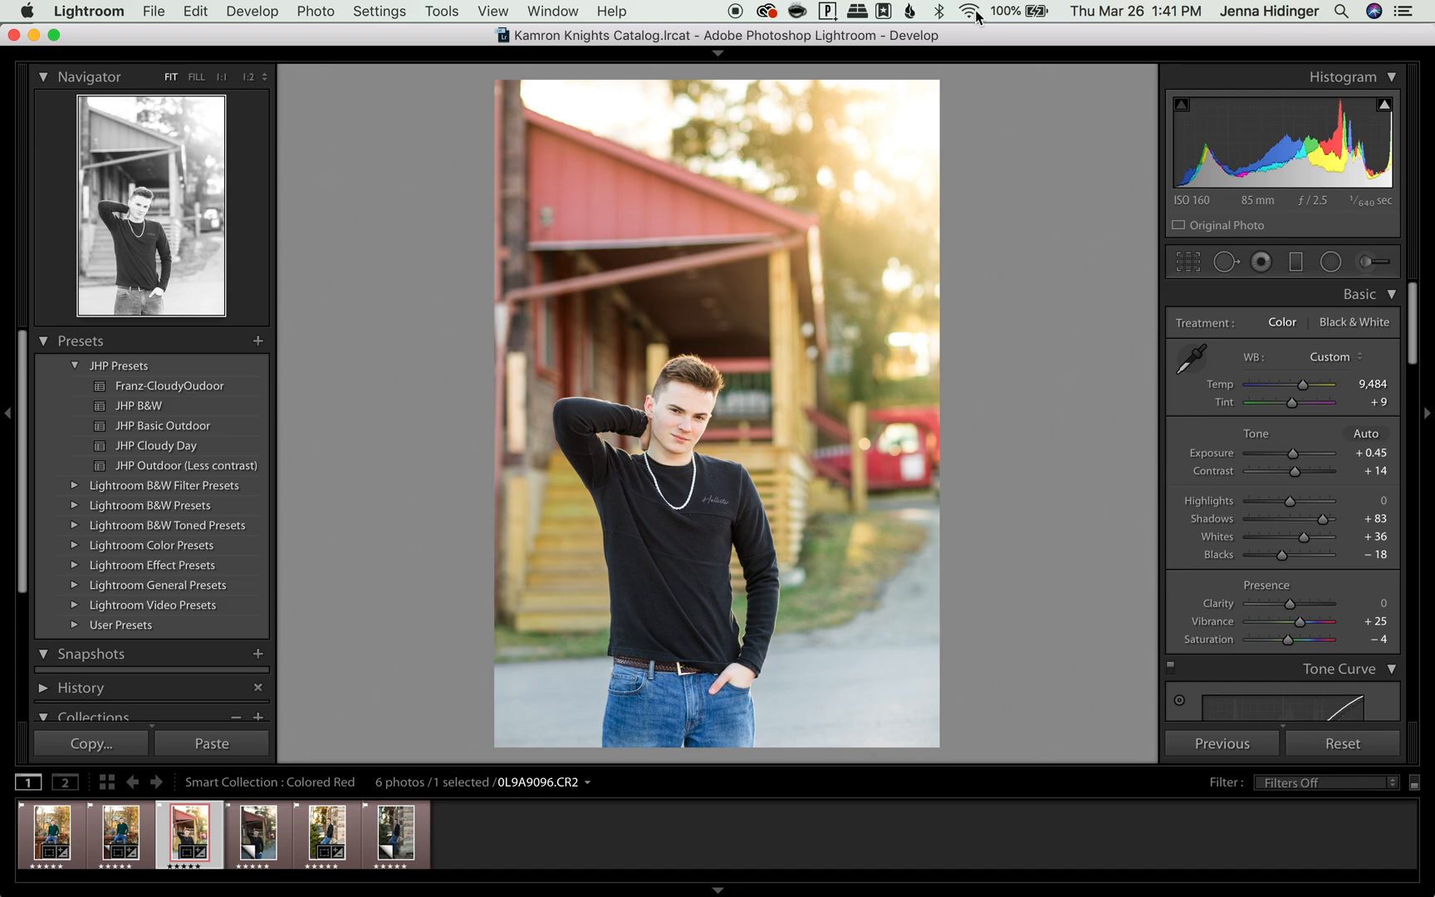
- Compare the edited portrait 0L9A9096.CR2 with its unedited virtual copy, Copy 2, ending on the unedited copy
{"action": "key", "text": "Right"}
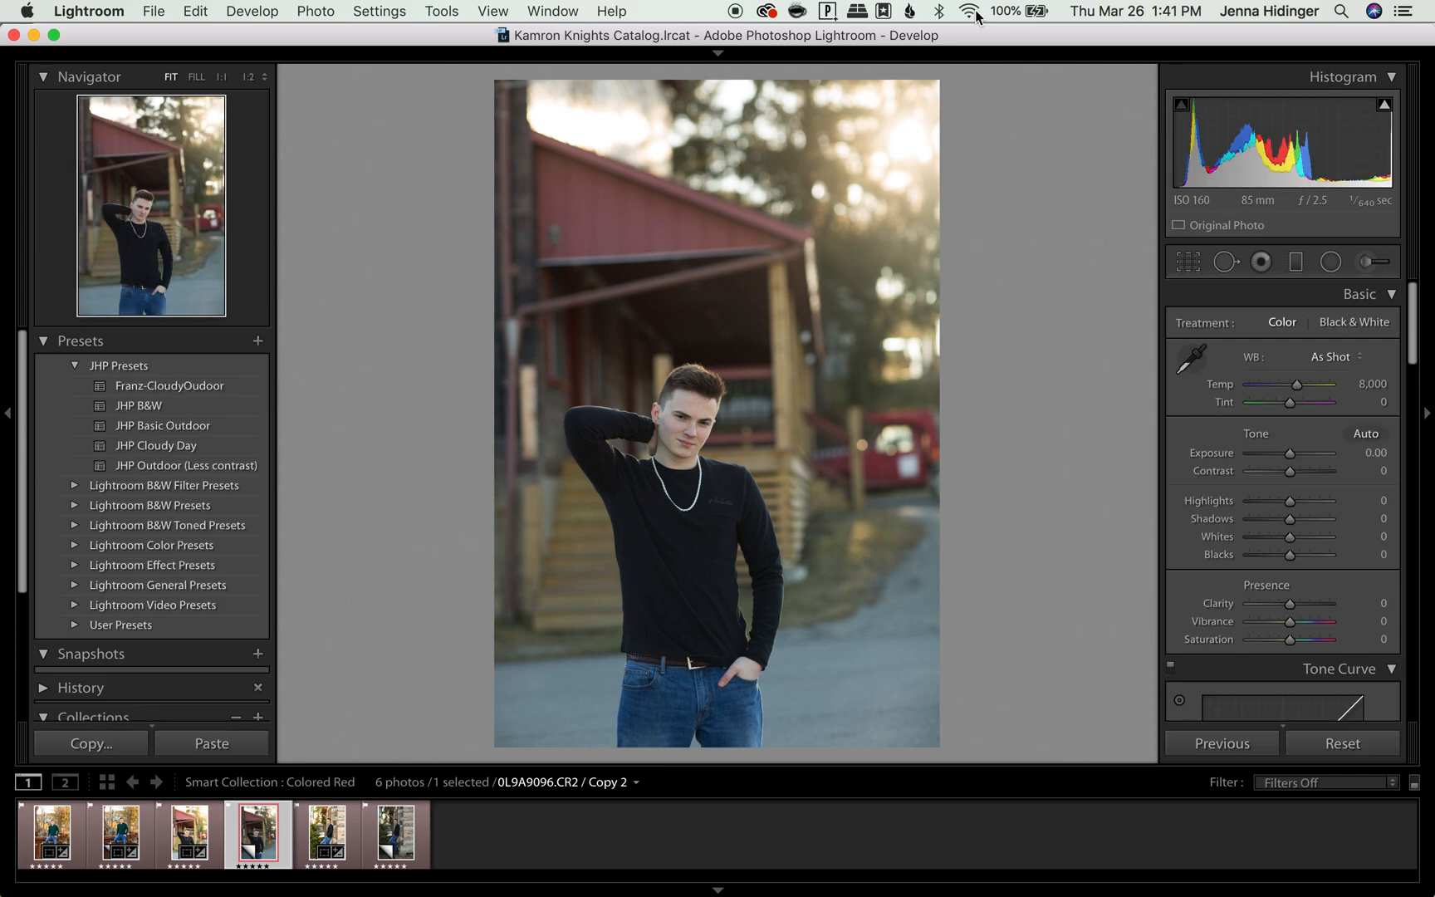
{"action": "key", "text": "Left"}
{"action": "key", "text": "Right"}
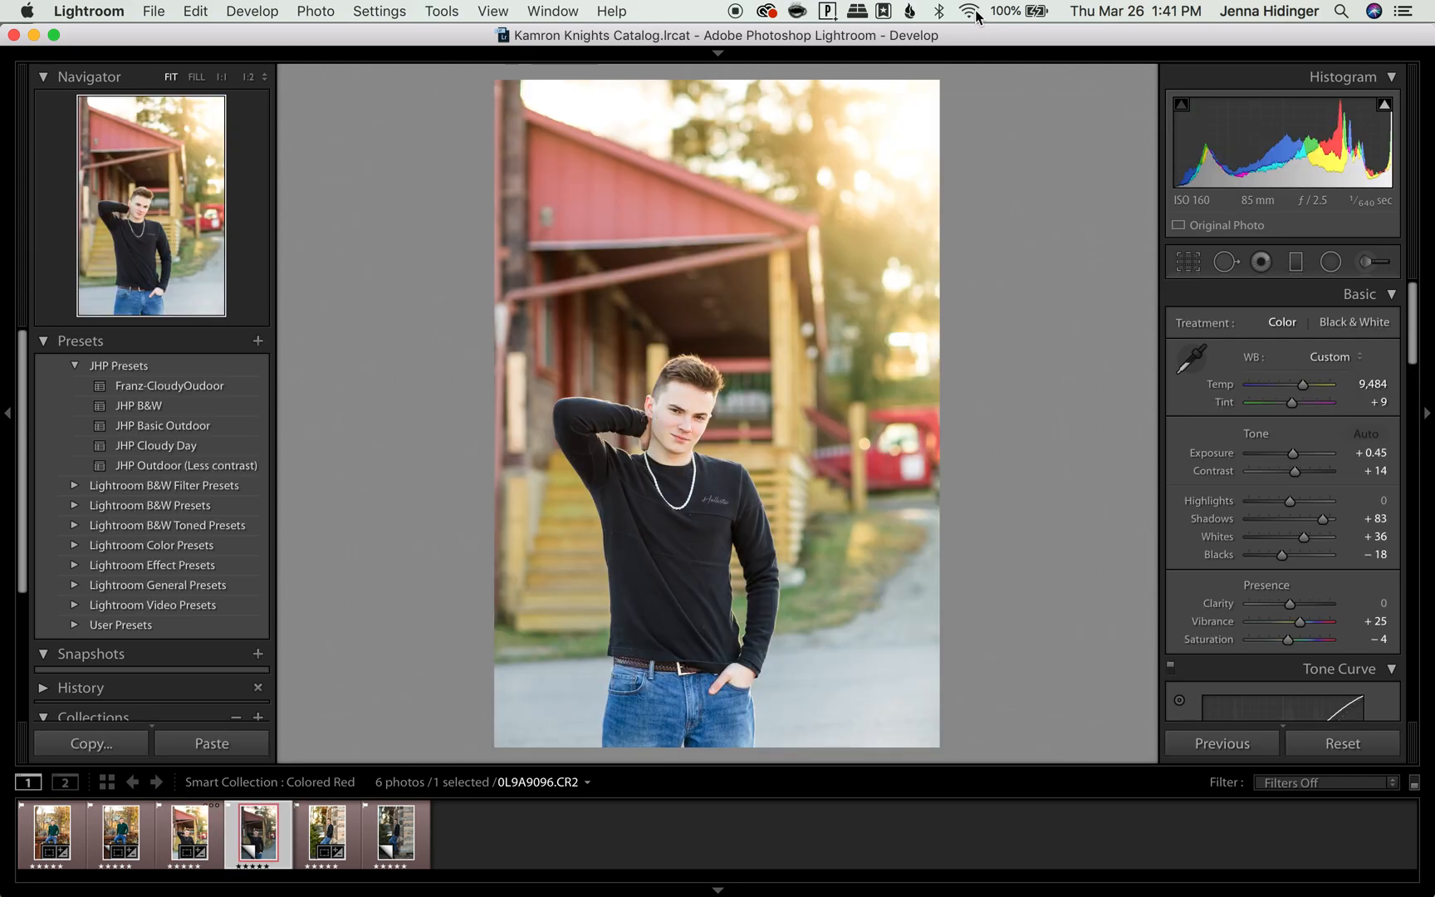
{"action": "key", "text": "Left"}
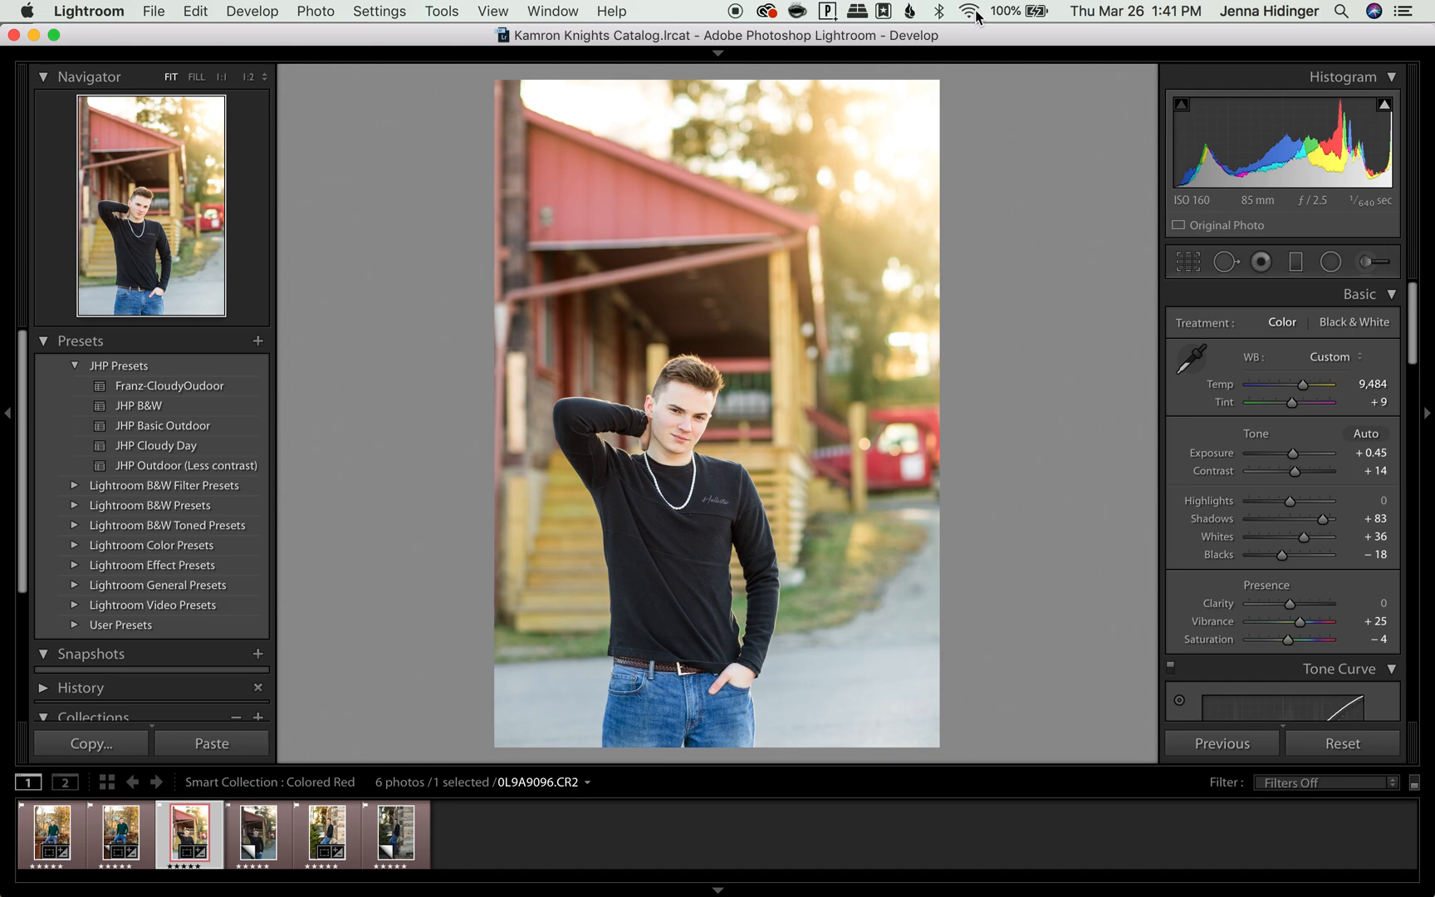
{"action": "key", "text": "Right"}
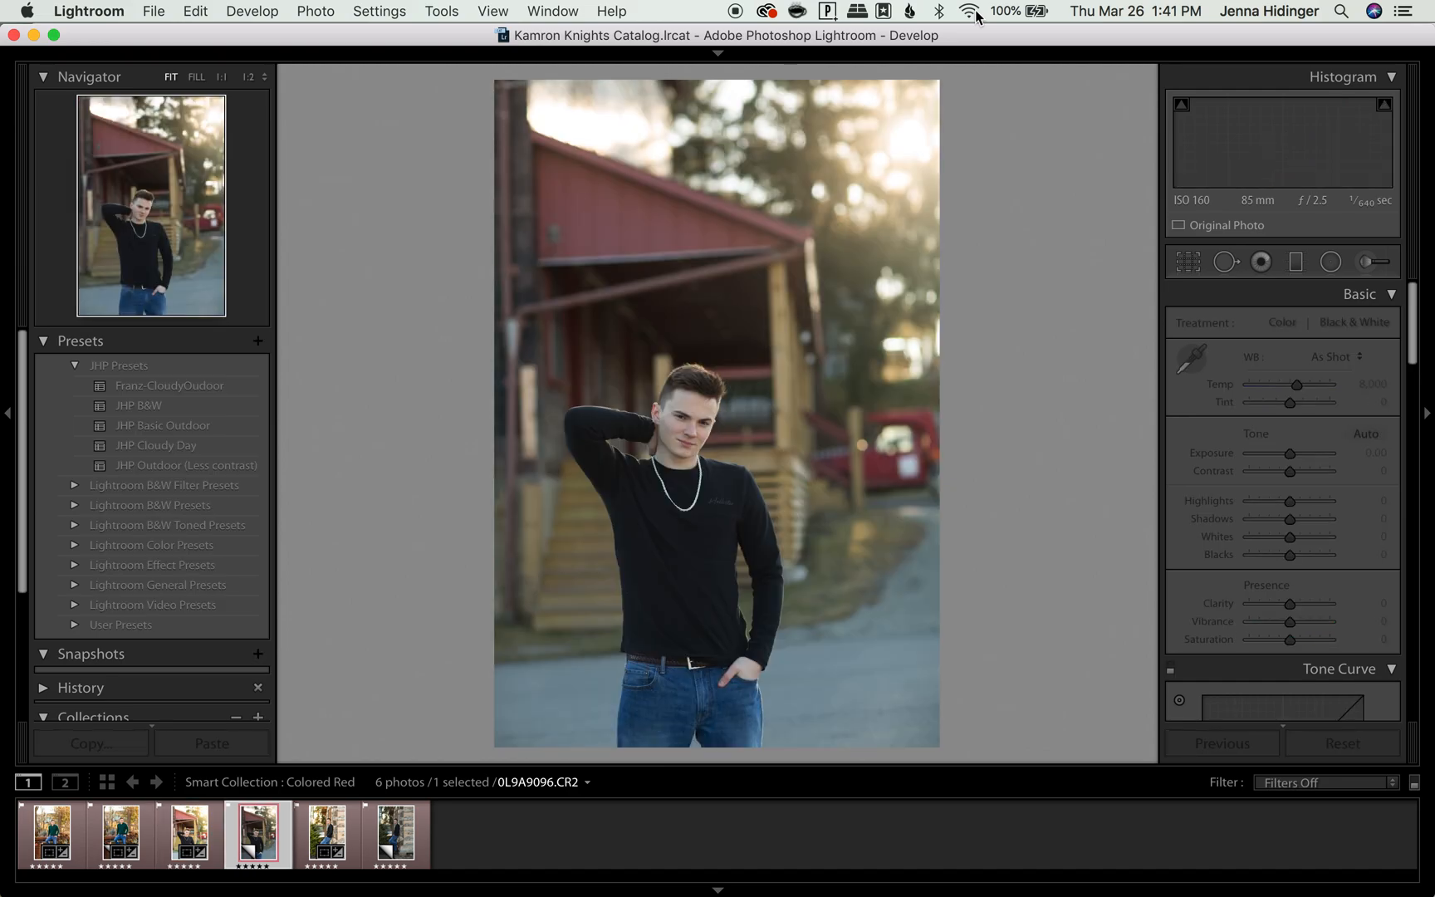
{"action": "key", "text": "Left"}
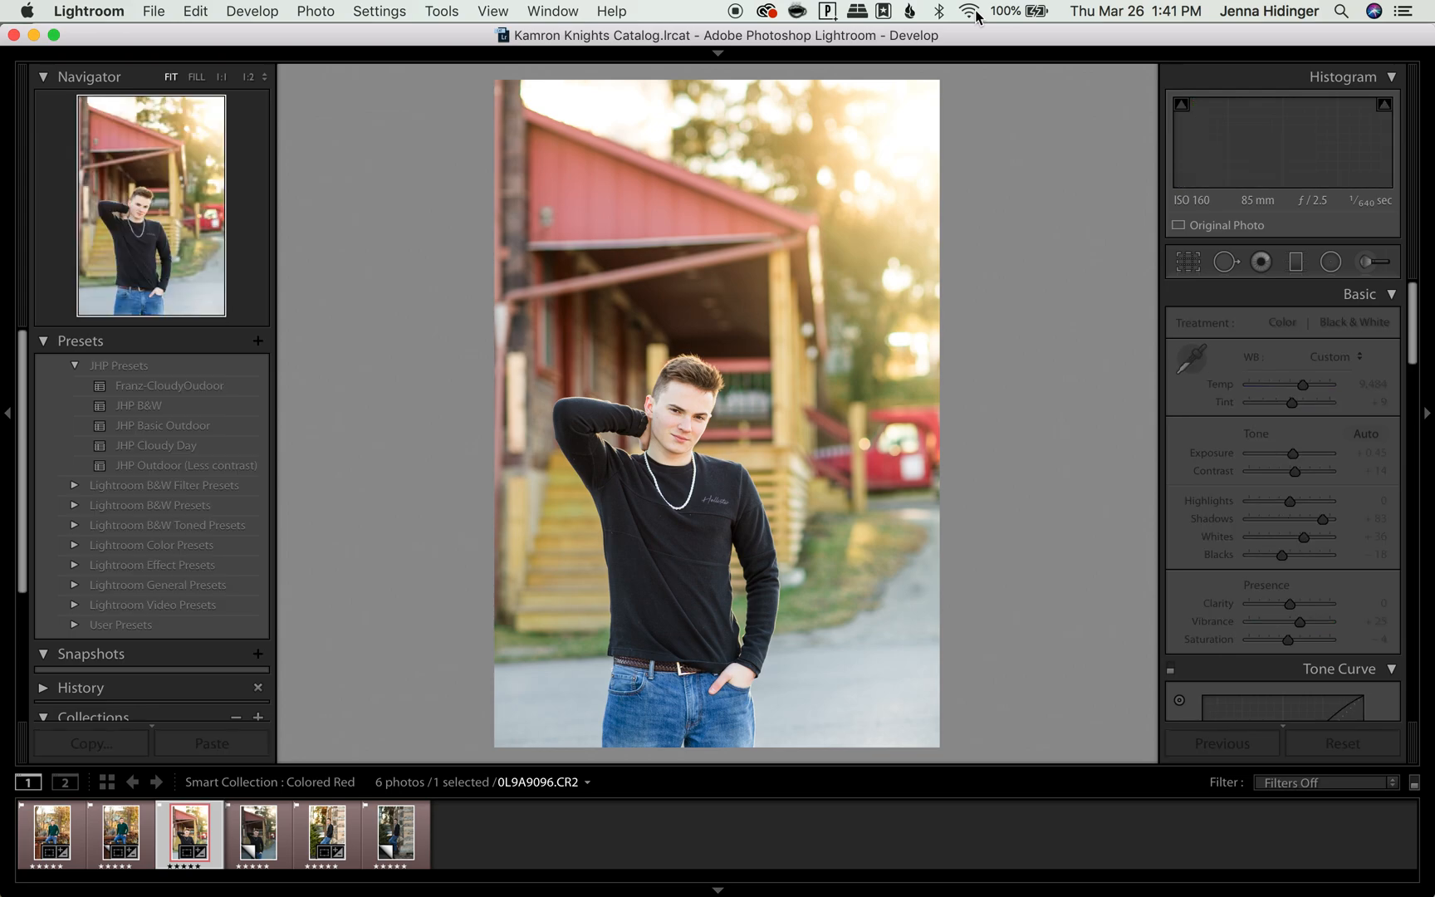
{"action": "key", "text": "Right"}
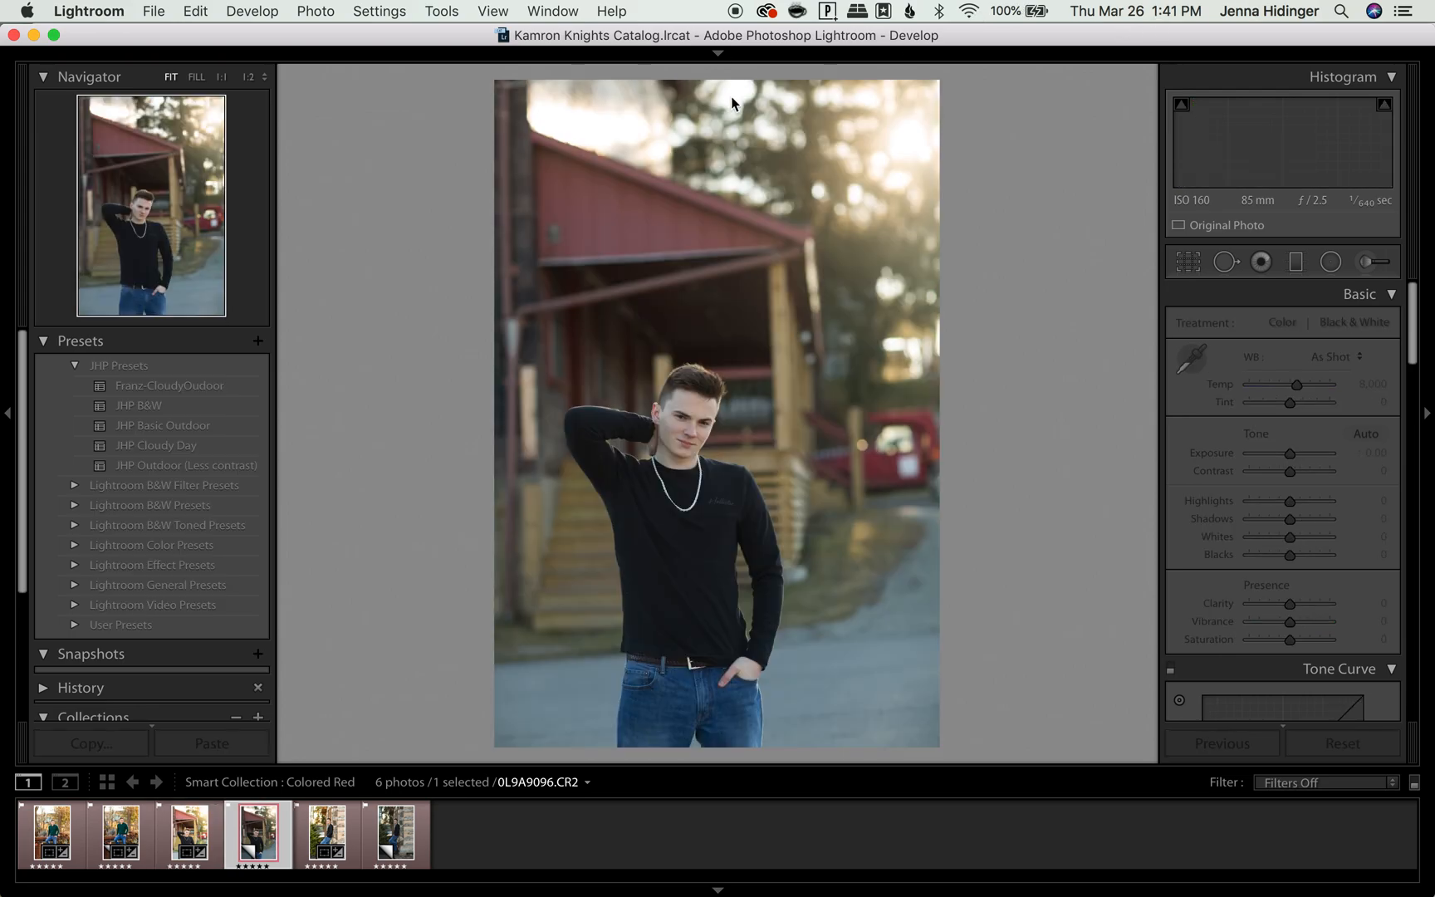
- Crop the unedited copy slightly tighter at the original aspect ratio, straighten it by 0.68, and reposition the subject in the frame
{"action": "left_click", "coordinate": [1176, 264]}
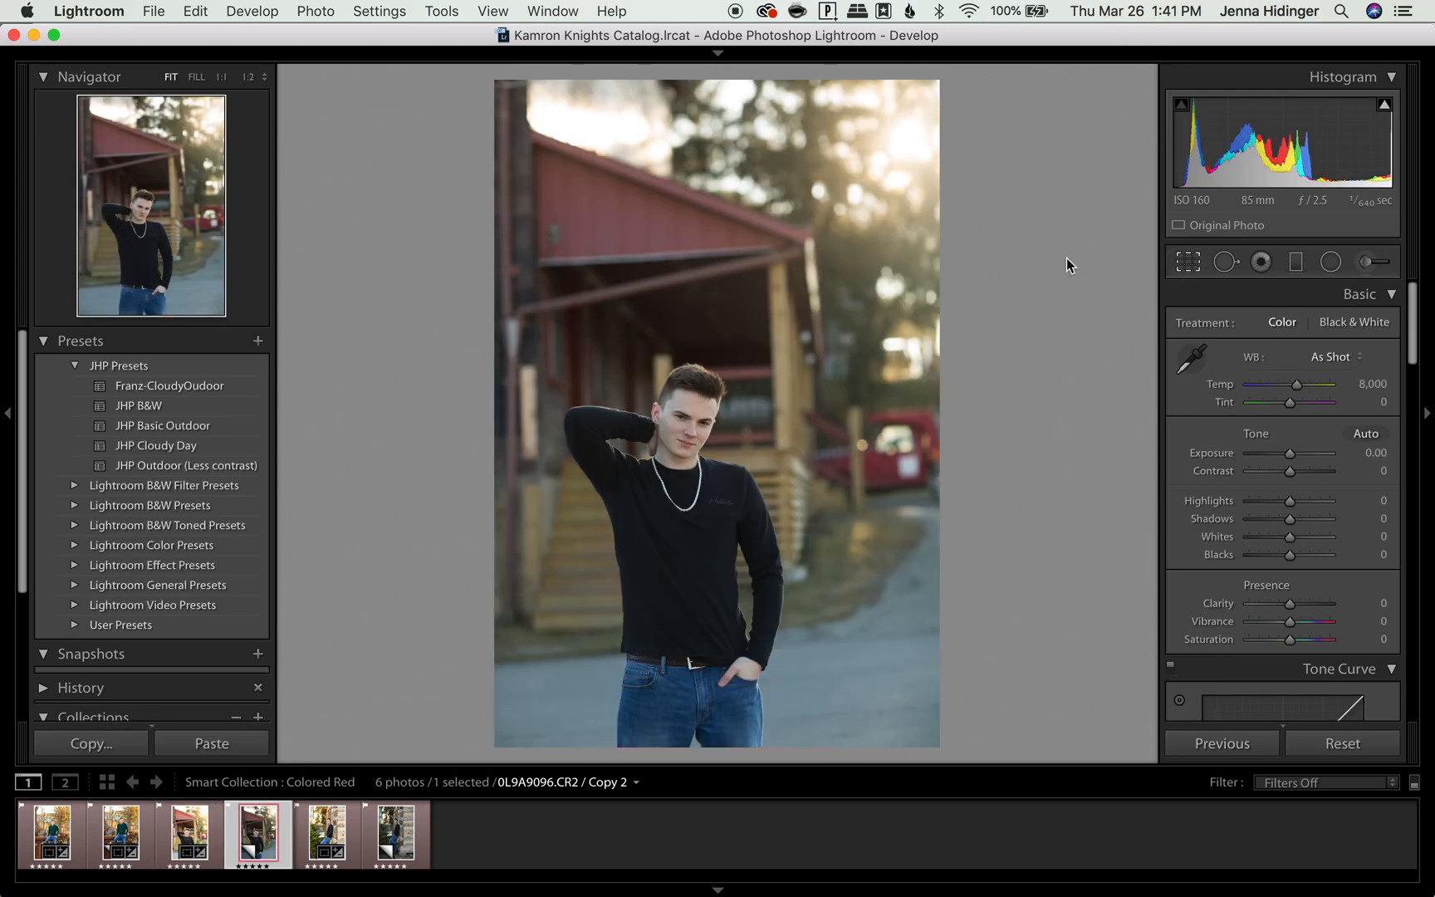
{"action": "left_click_drag", "start_coordinate": [1044, 249], "coordinate": [1045, 251]}
{"action": "left_click_drag", "start_coordinate": [932, 90], "coordinate": [925, 96]}
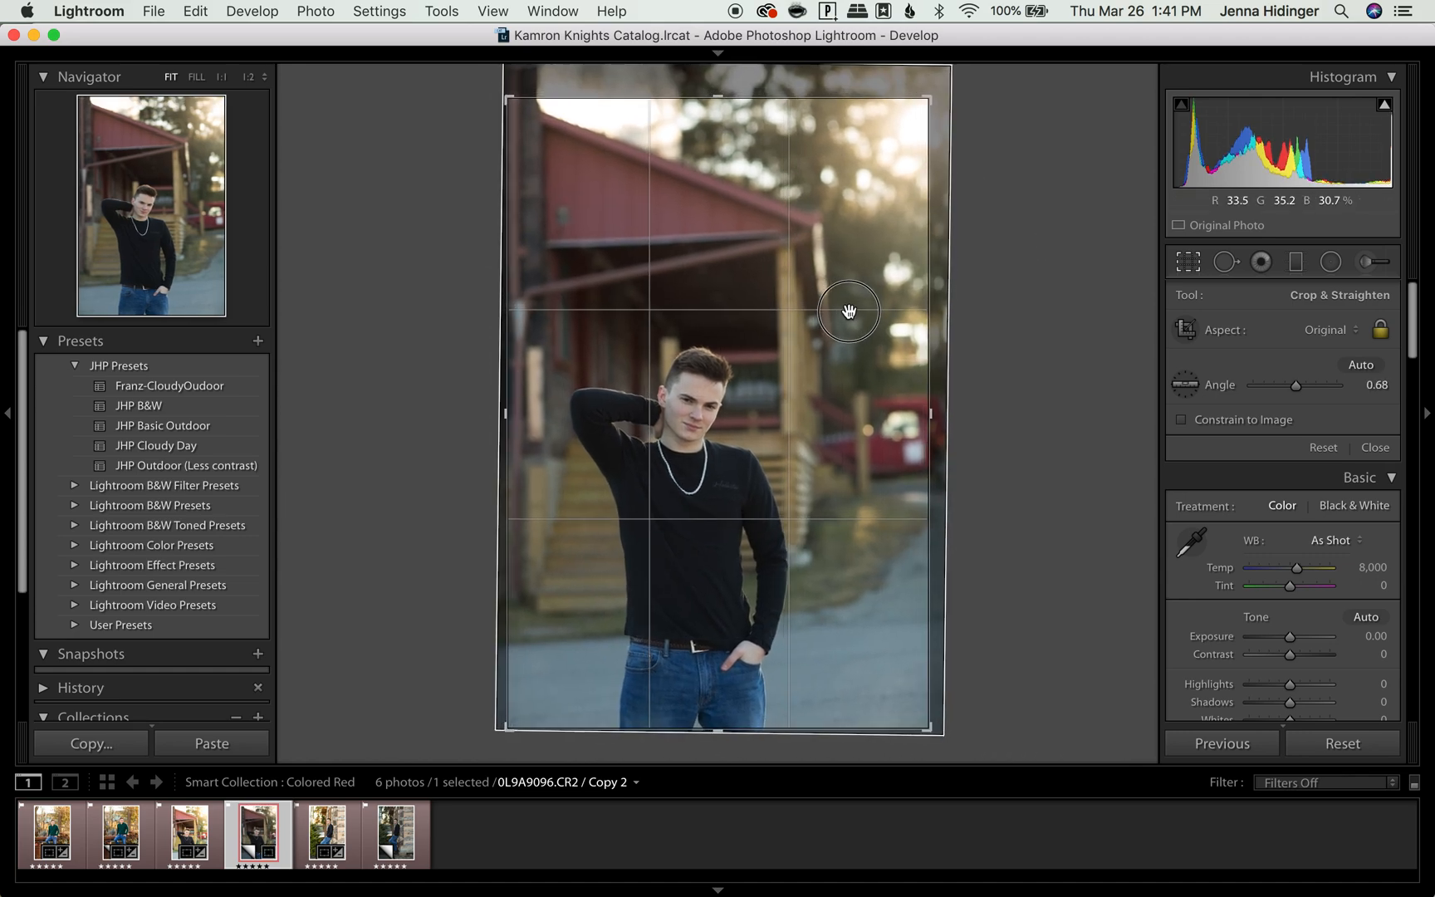
{"action": "key", "text": "Return"}
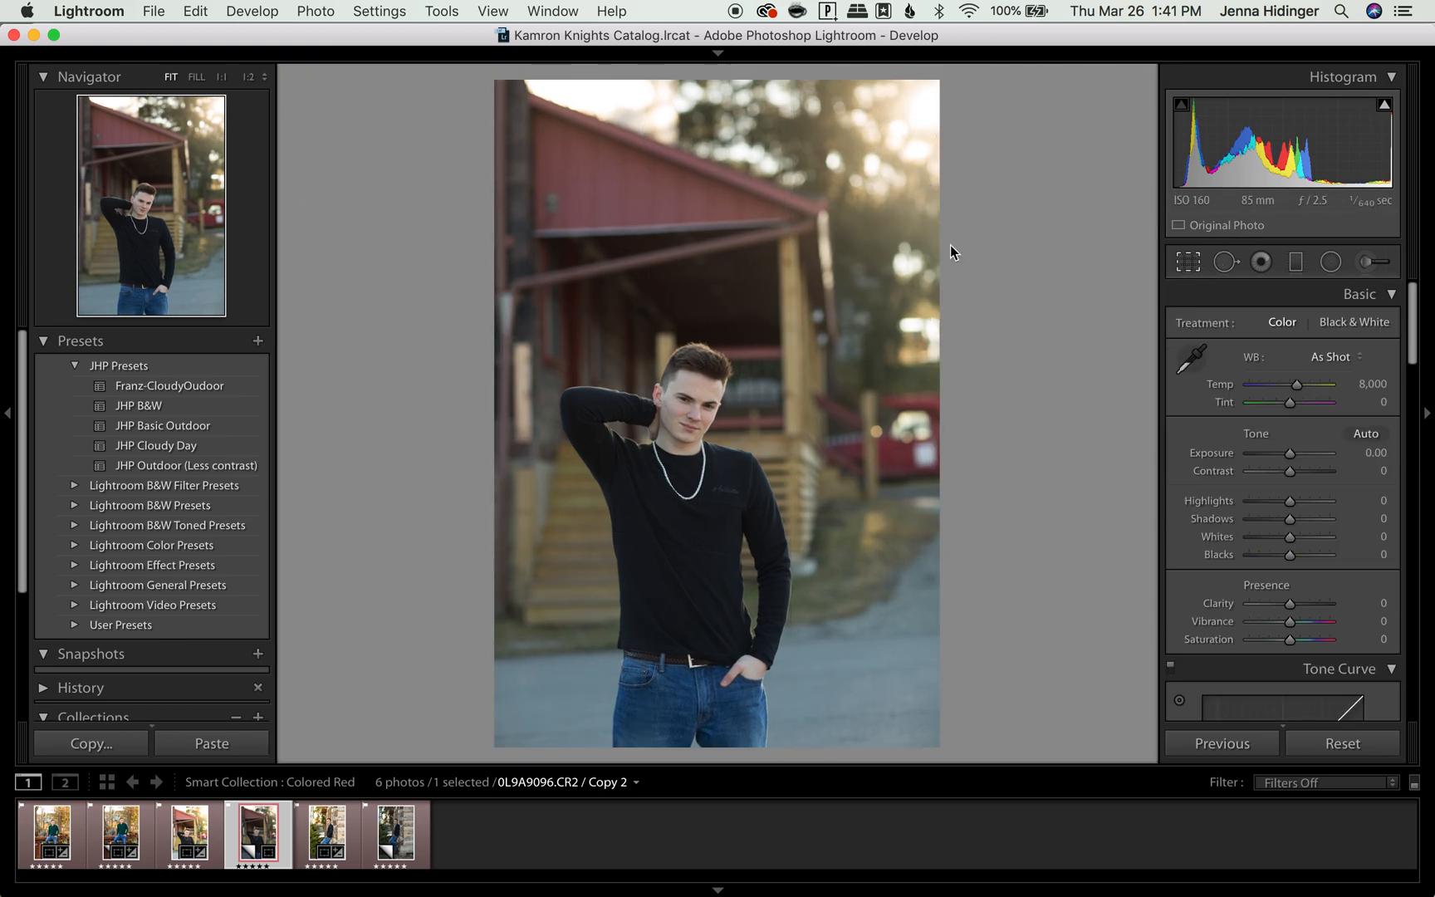
{"action": "key", "text": "r"}
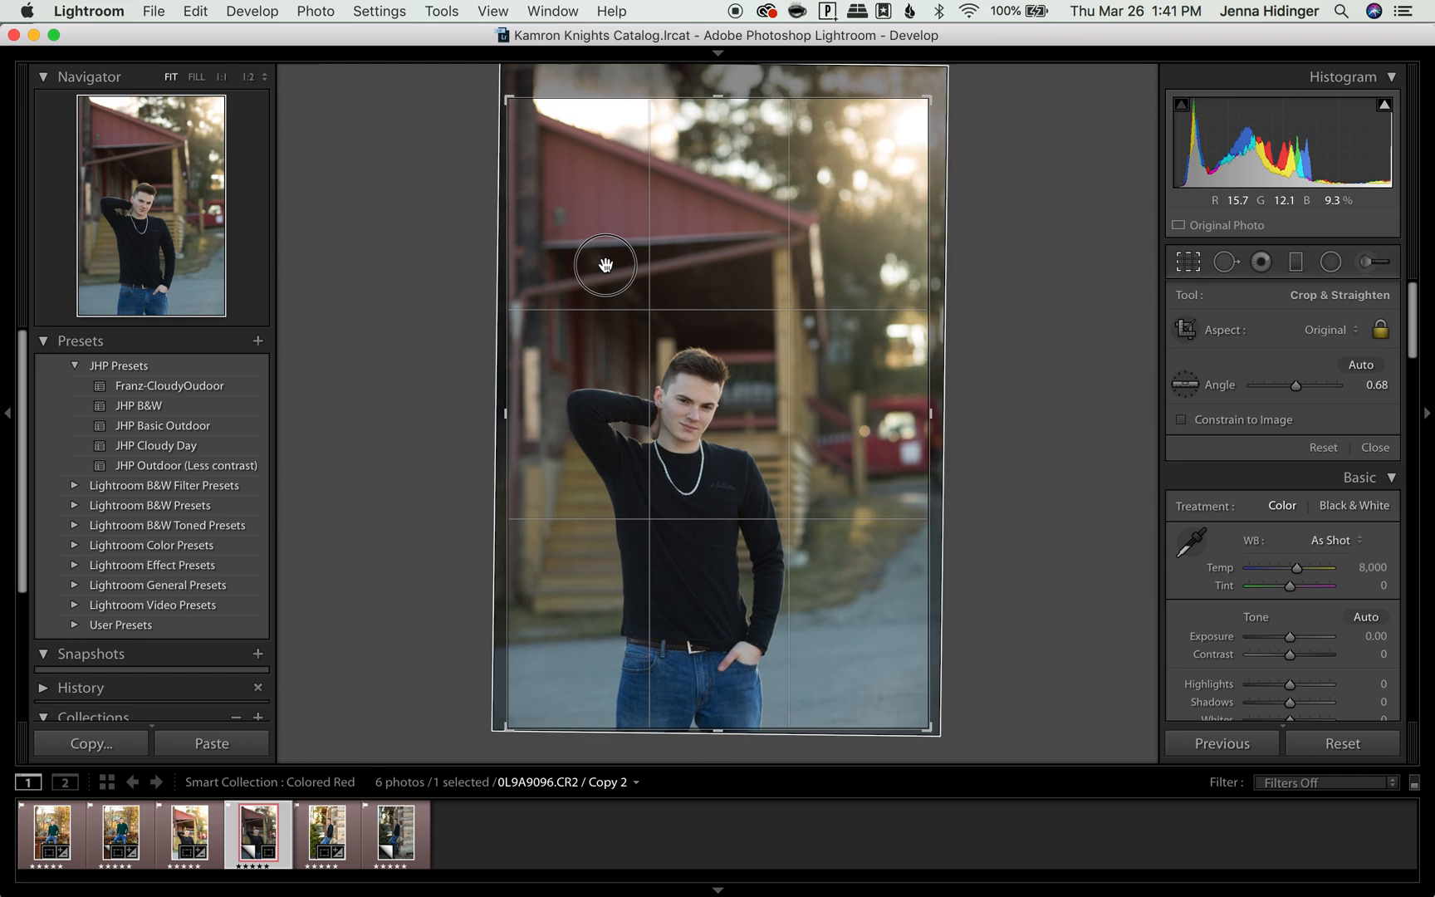
{"action": "key", "text": "Return"}
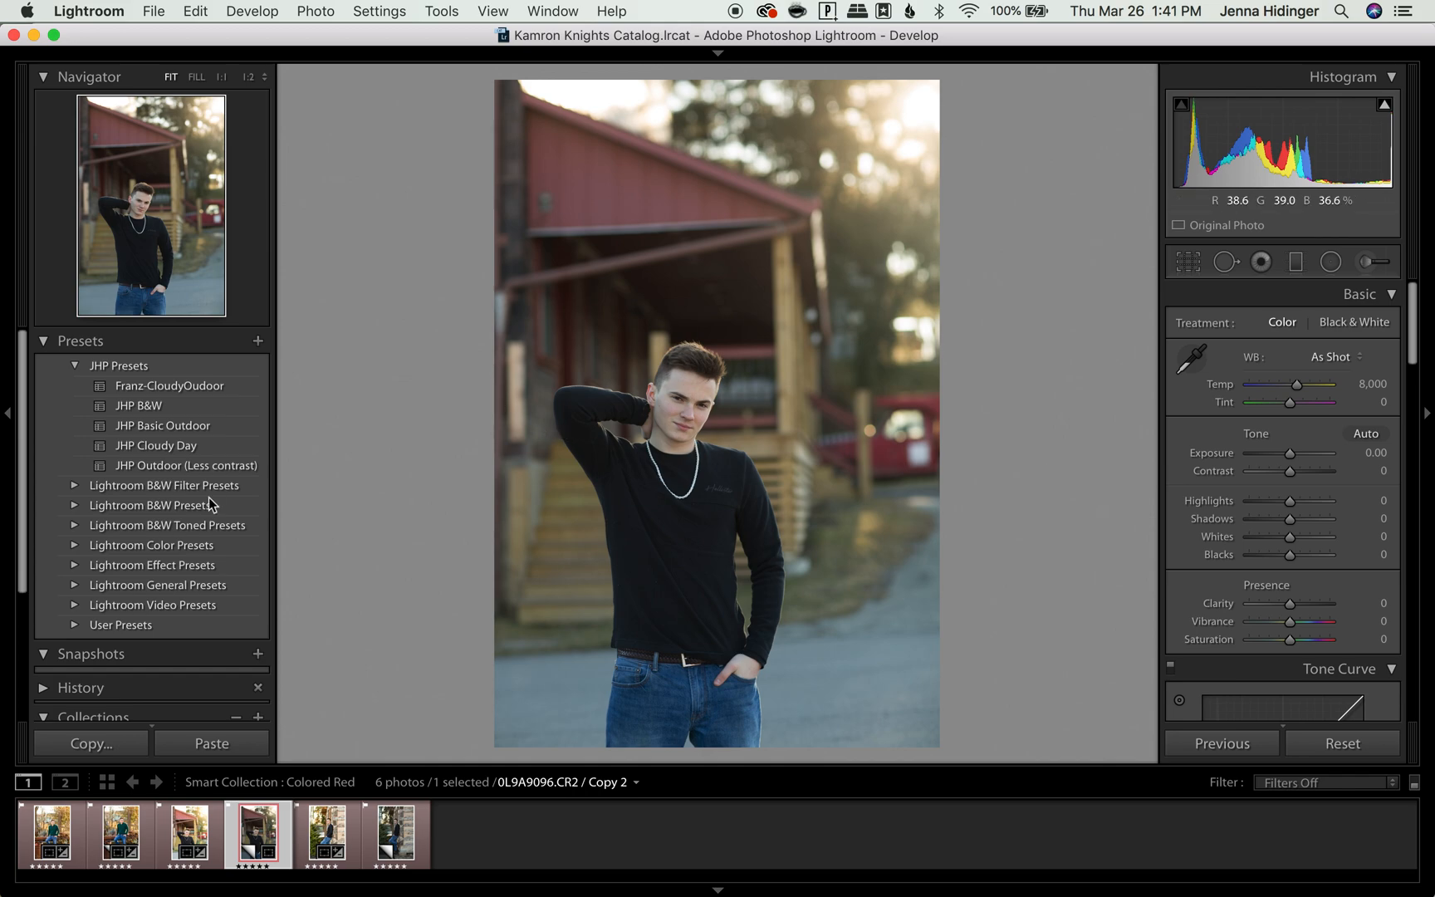
- Apply the JHP Basic Outdoor preset to the copy and set its white balance to As Shot
{"action": "left_click", "coordinate": [181, 427]}
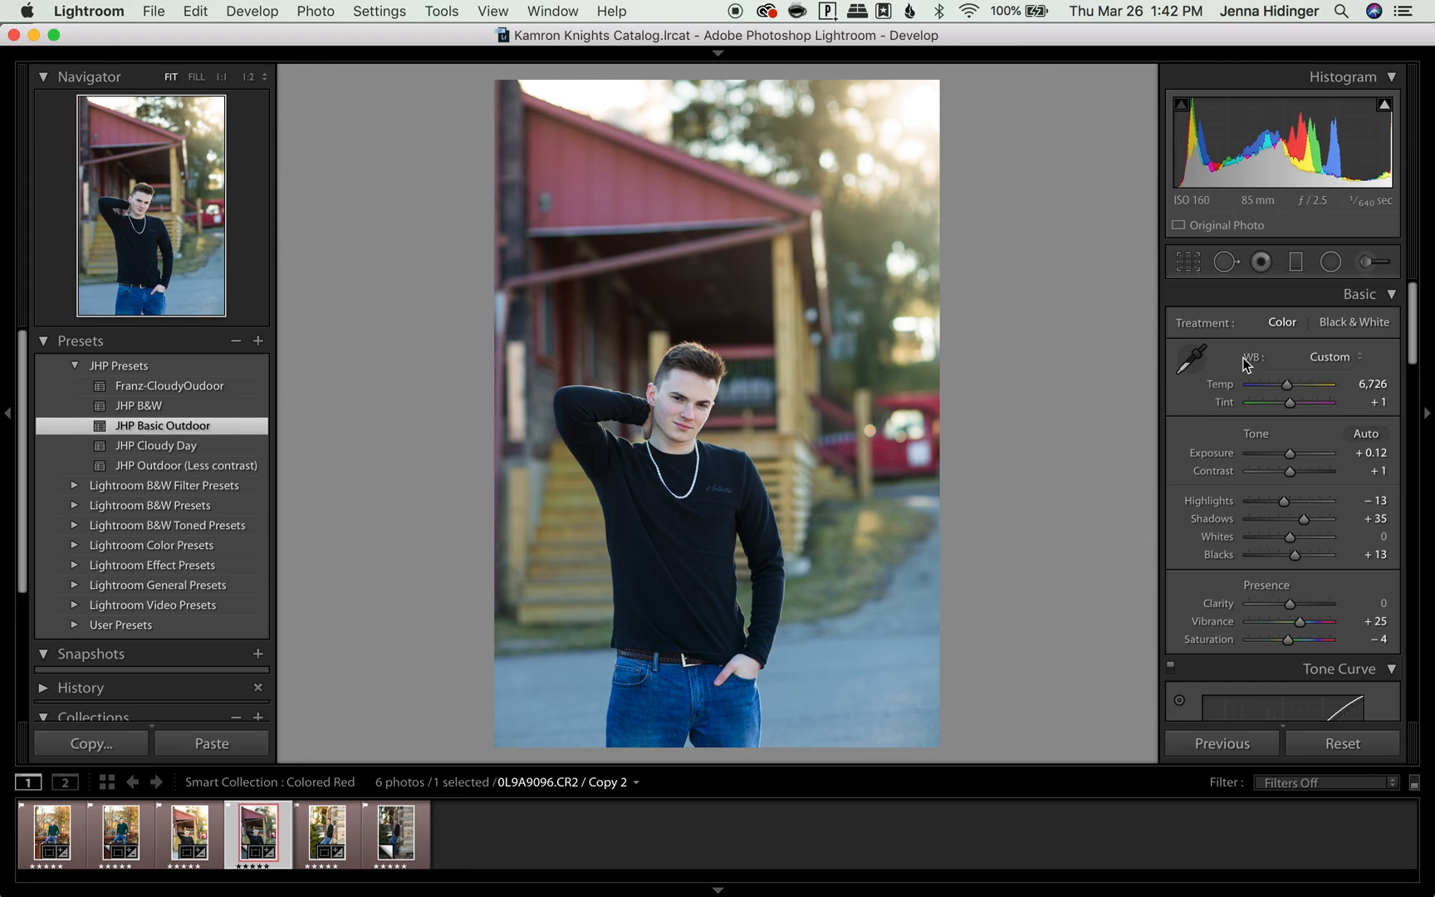
{"action": "left_click", "coordinate": [1324, 358]}
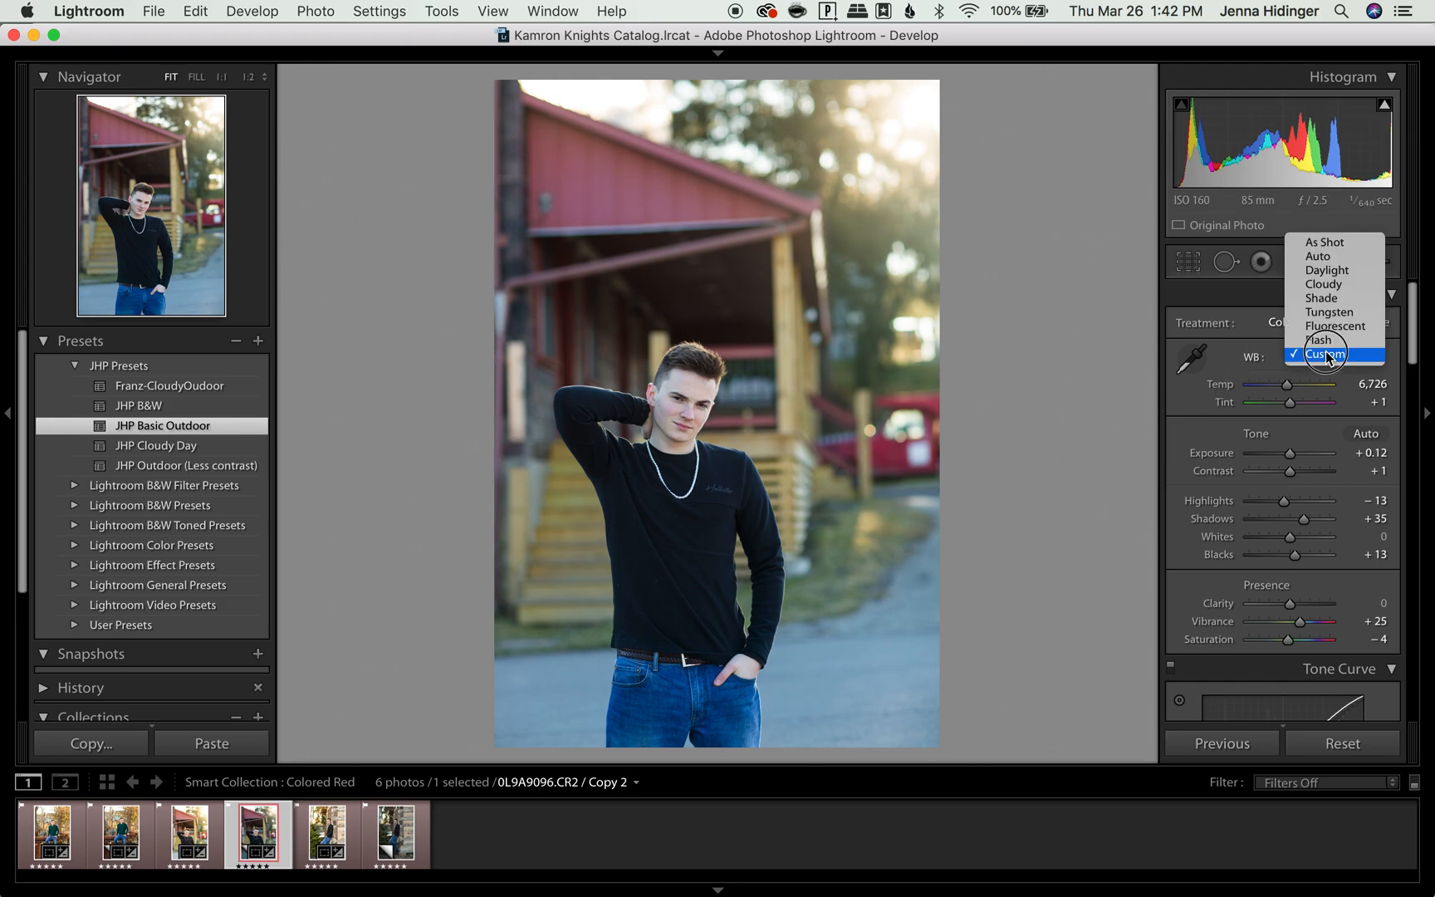
{"action": "left_click", "coordinate": [1314, 244]}
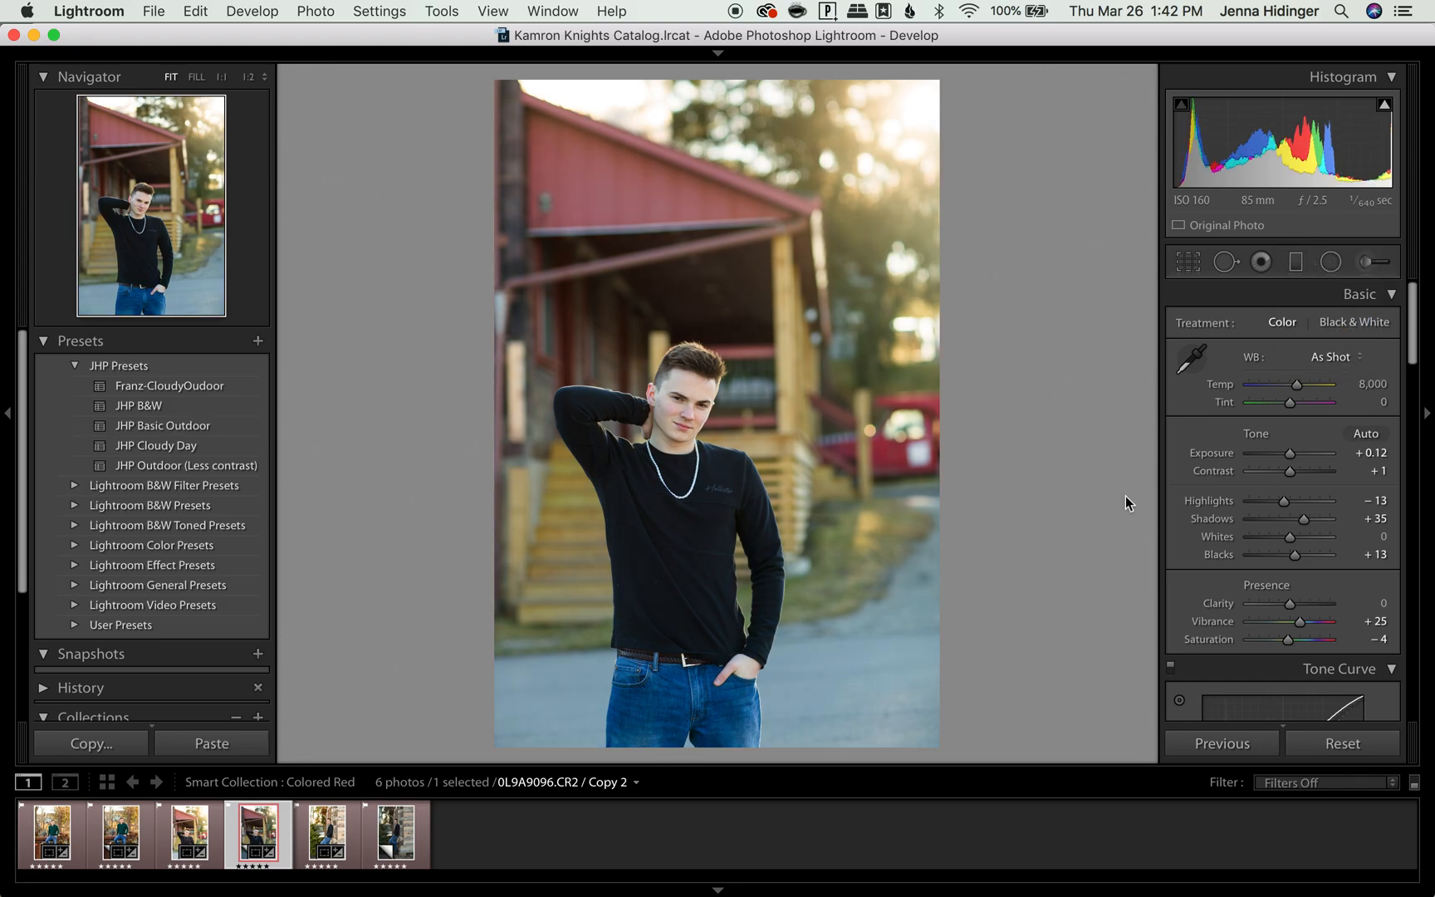
{"action": "left_click", "coordinate": [1332, 358]}
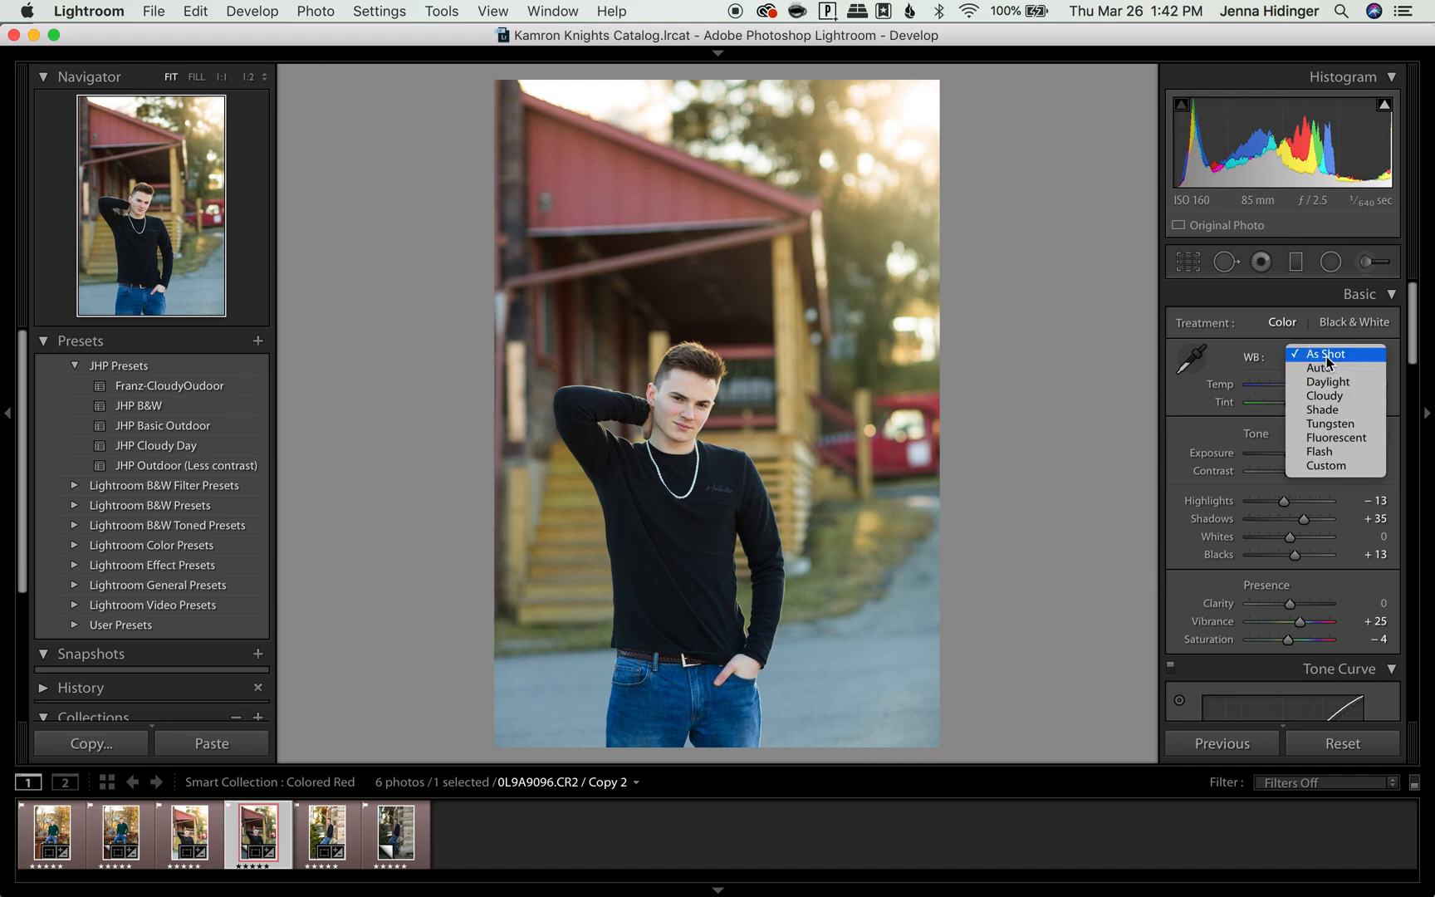
{"action": "left_click", "coordinate": [1273, 366]}
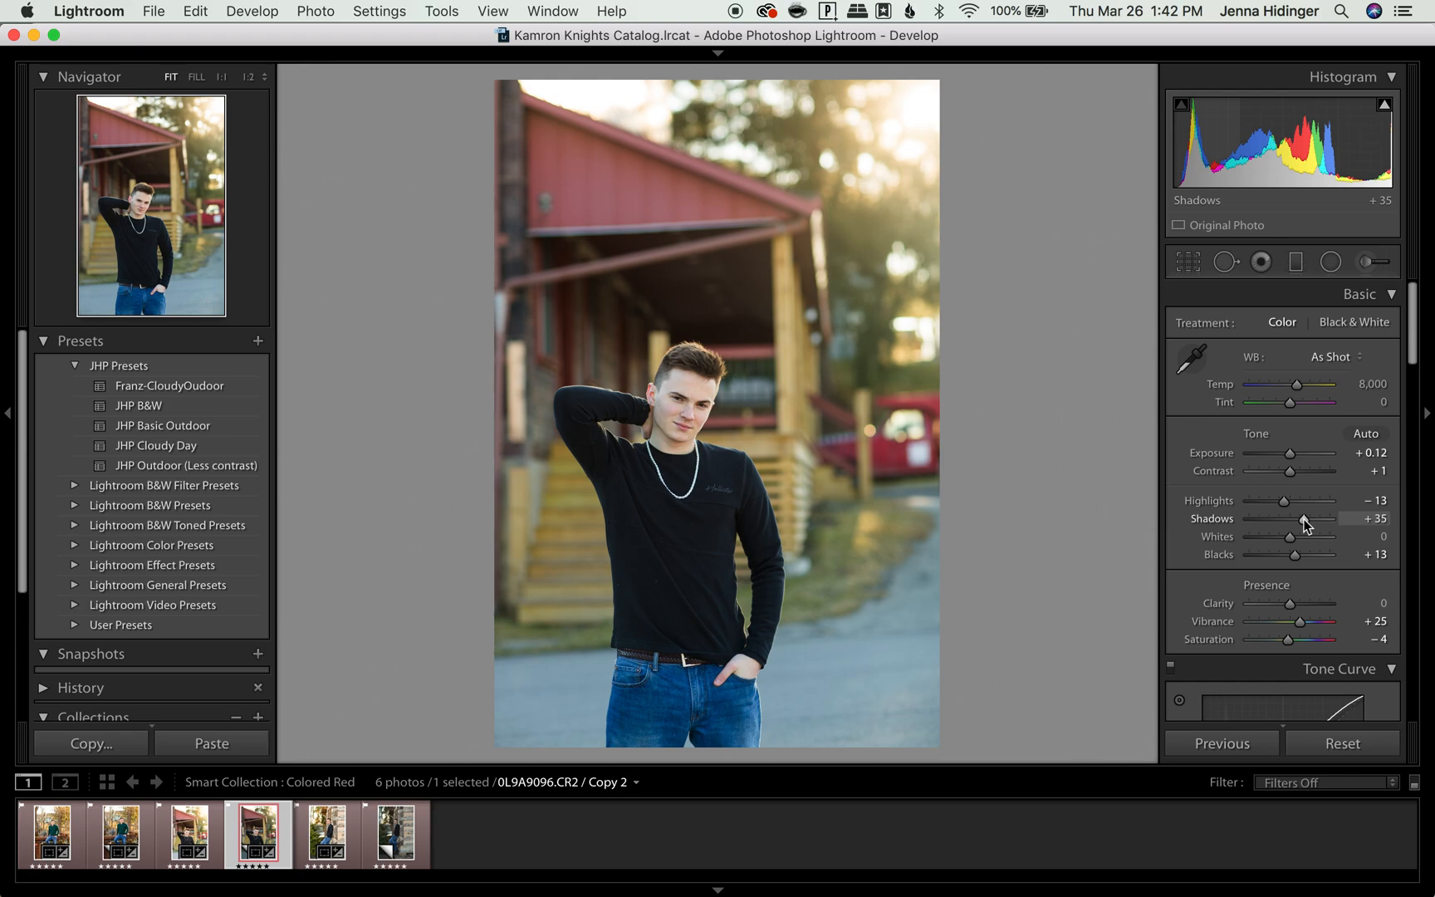
- Set Contrast to +2 and Shadows to +46, testing Shadows at −100 on the way
{"action": "left_click_drag", "start_coordinate": [1305, 523], "coordinate": [1312, 522]}
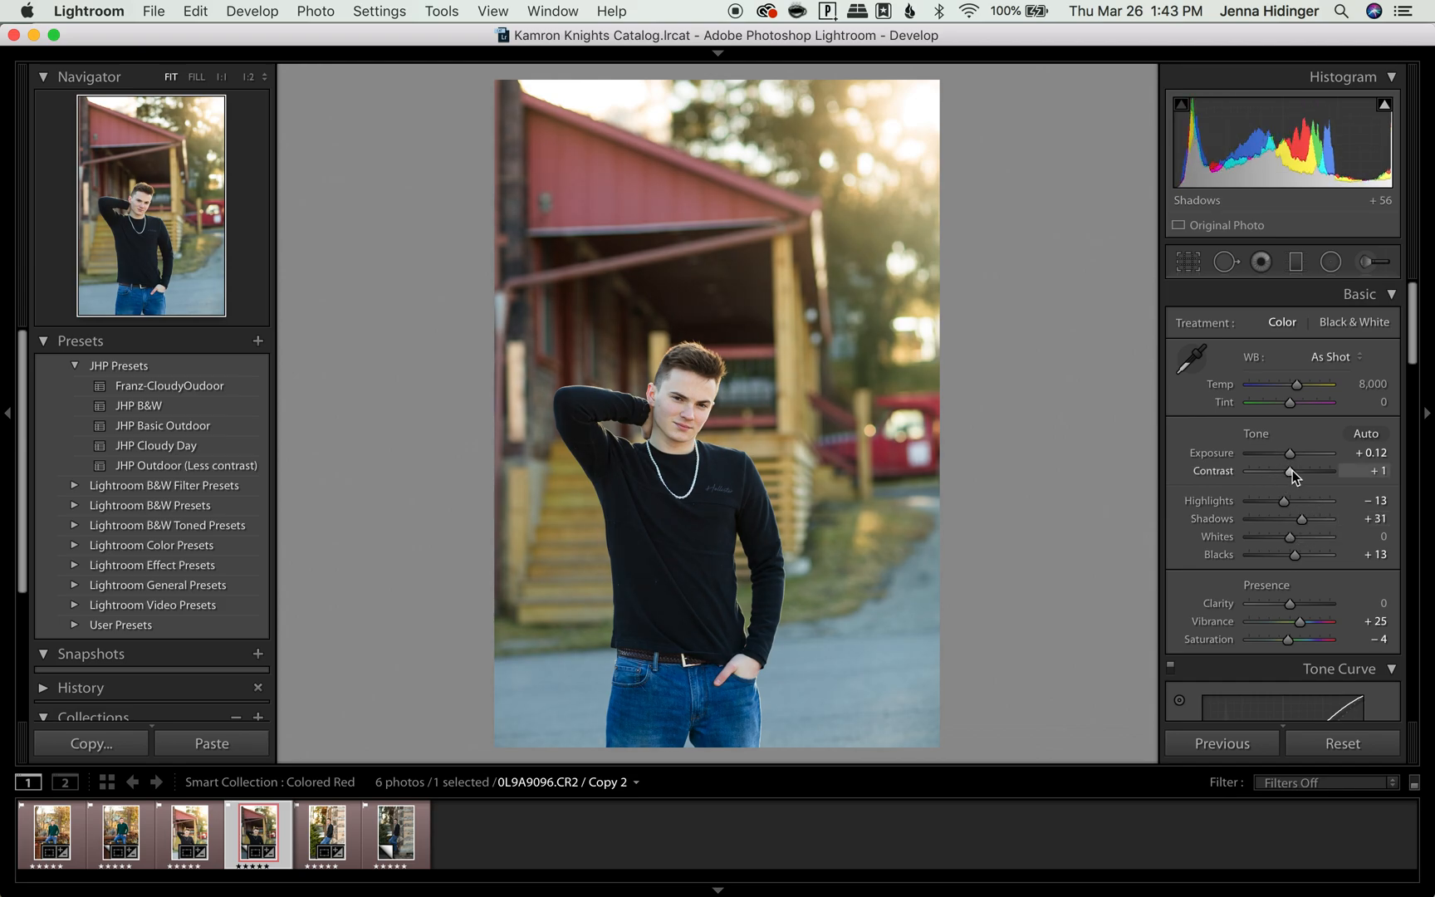
{"action": "left_click_drag", "start_coordinate": [1291, 472], "coordinate": [1288, 473]}
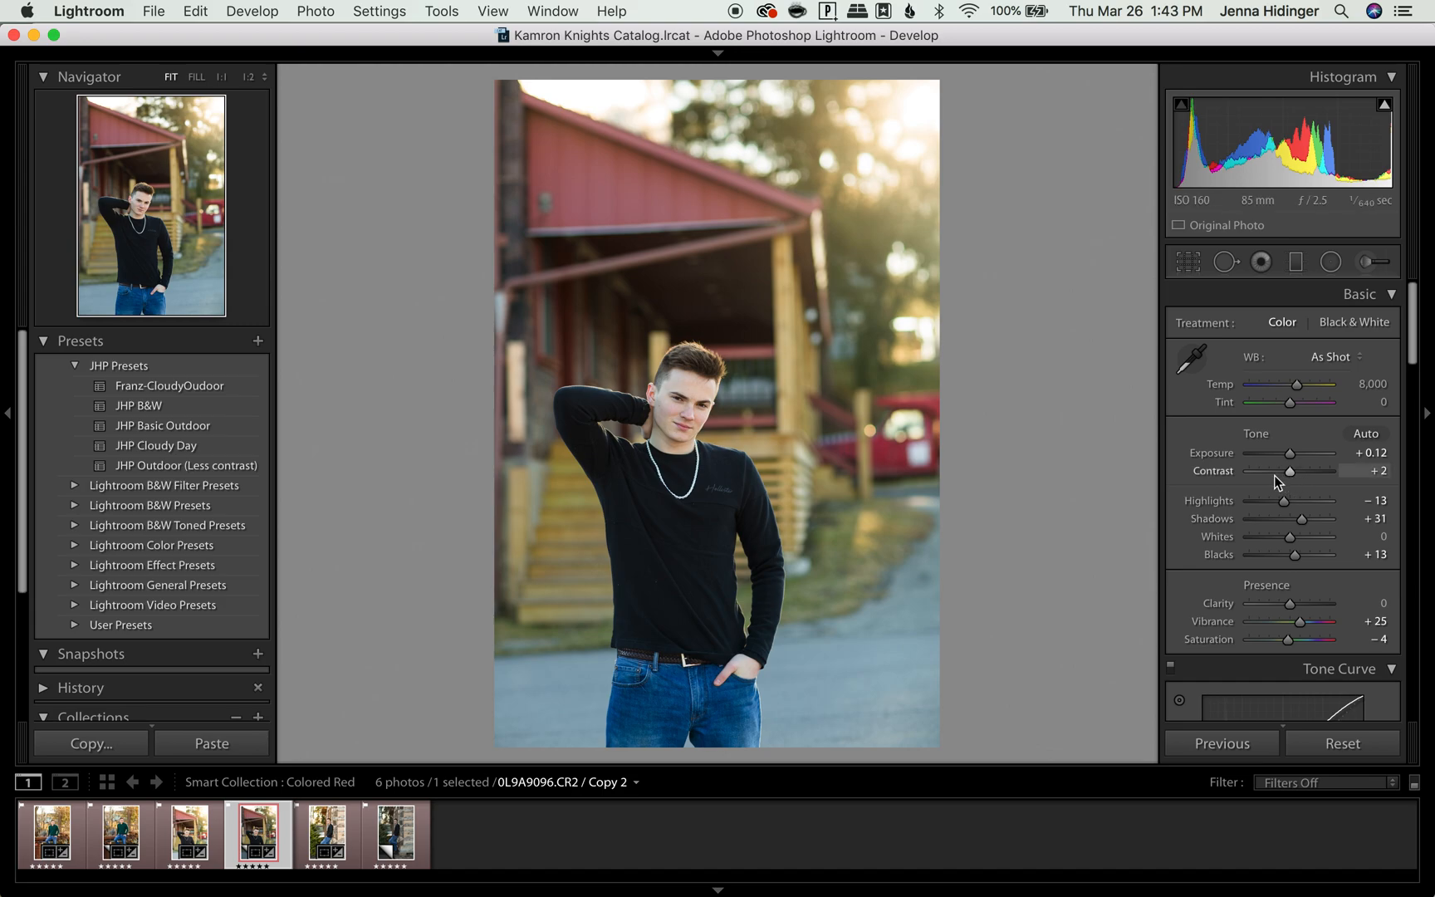
{"action": "left_click_drag", "start_coordinate": [1302, 517], "coordinate": [1234, 532]}
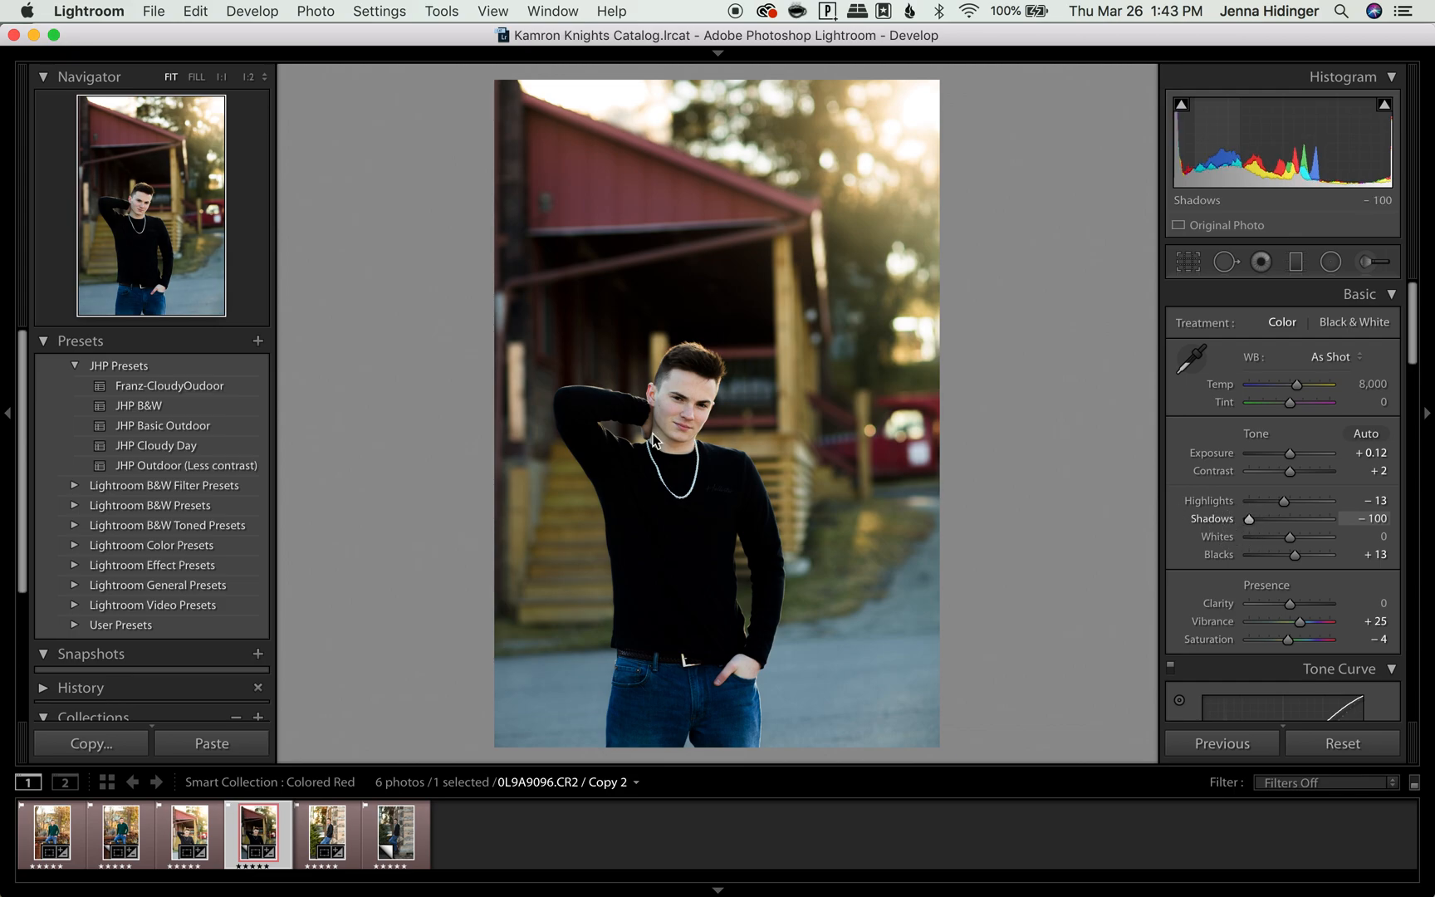
{"action": "left_click", "coordinate": [1291, 520]}
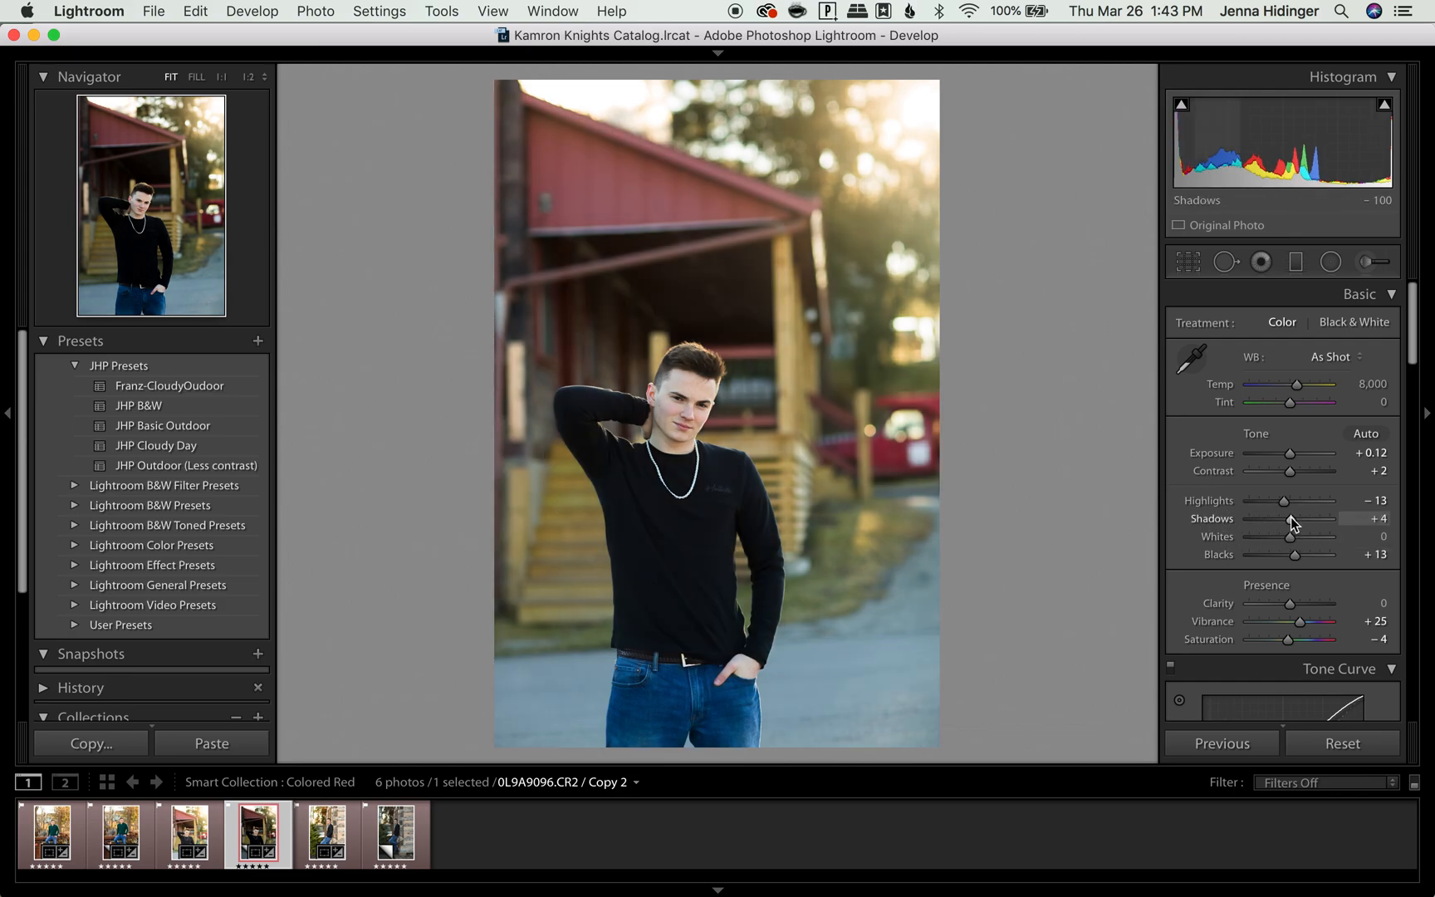
{"action": "mouse_move", "coordinate": [1293, 521]}
{"action": "left_mouse_down"}
{"action": "mouse_move", "coordinate": [1307, 523]}
{"action": "mouse_move", "coordinate": [1299, 563]}
{"action": "mouse_move", "coordinate": [1304, 523]}
{"action": "left_mouse_up"}
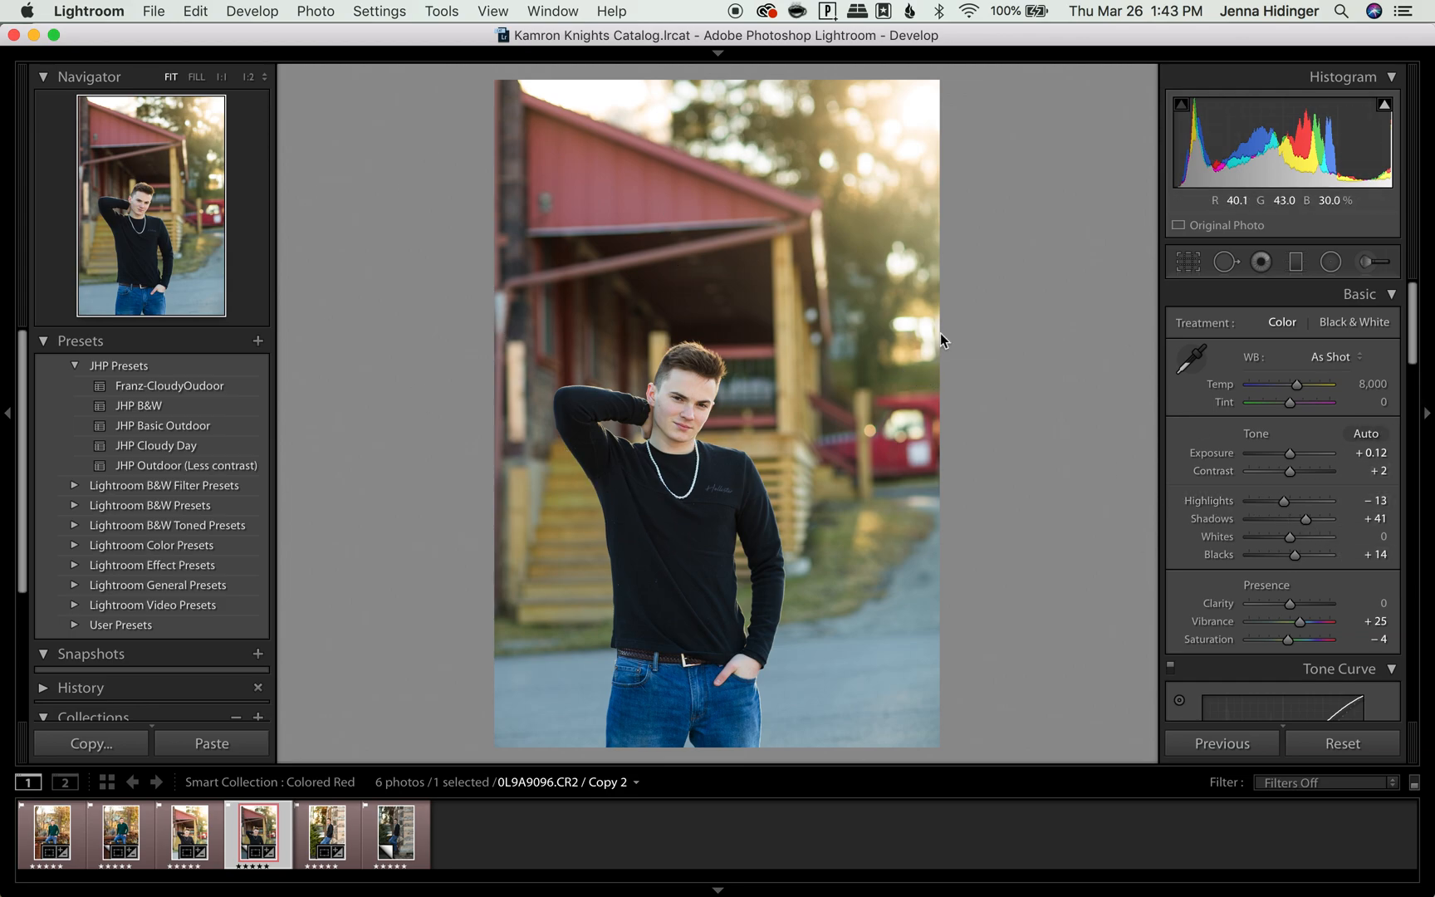
{"action": "left_click_drag", "start_coordinate": [1306, 520], "coordinate": [1305, 520]}
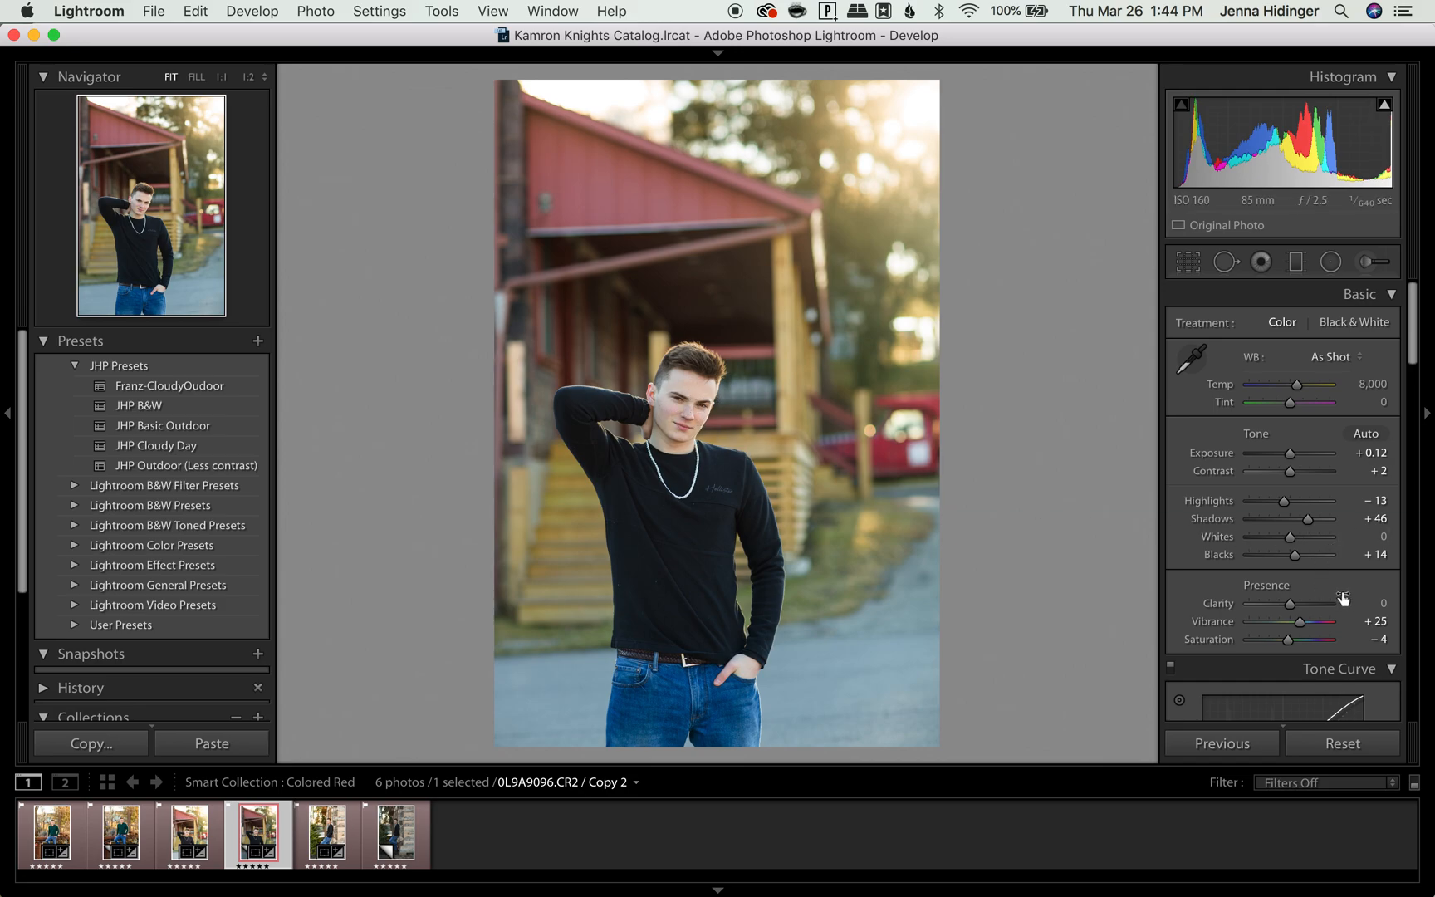
- Fine-tune the basic adjustments to Exposure +0.35, Temp 8,550, Tint +7, Highlights −6 and Blacks +6
{"action": "left_click_drag", "start_coordinate": [1288, 455], "coordinate": [1293, 457]}
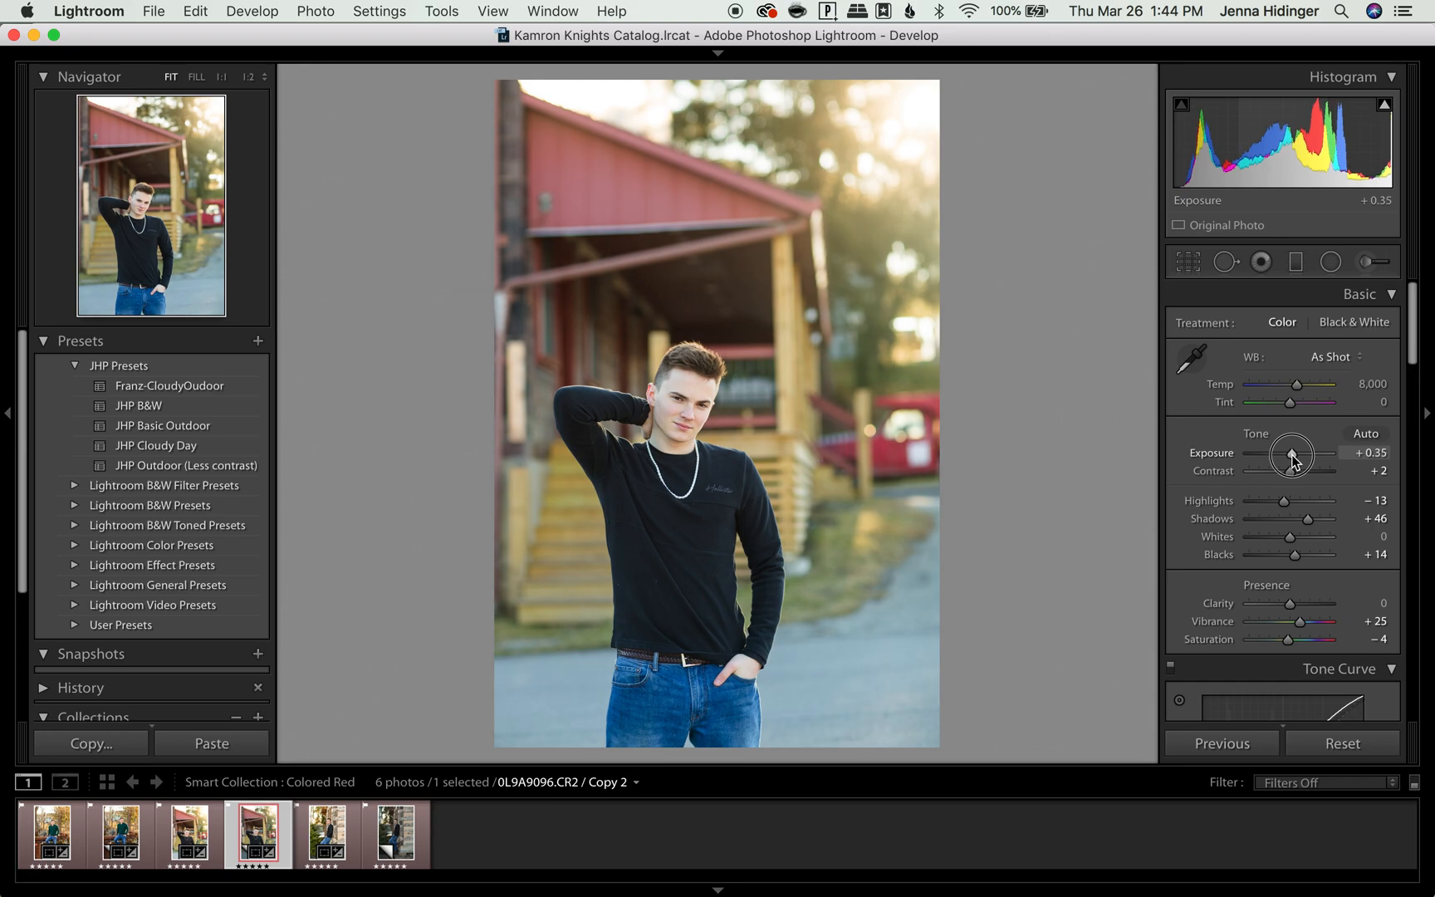
{"action": "left_click_drag", "start_coordinate": [1312, 558], "coordinate": [1295, 555]}
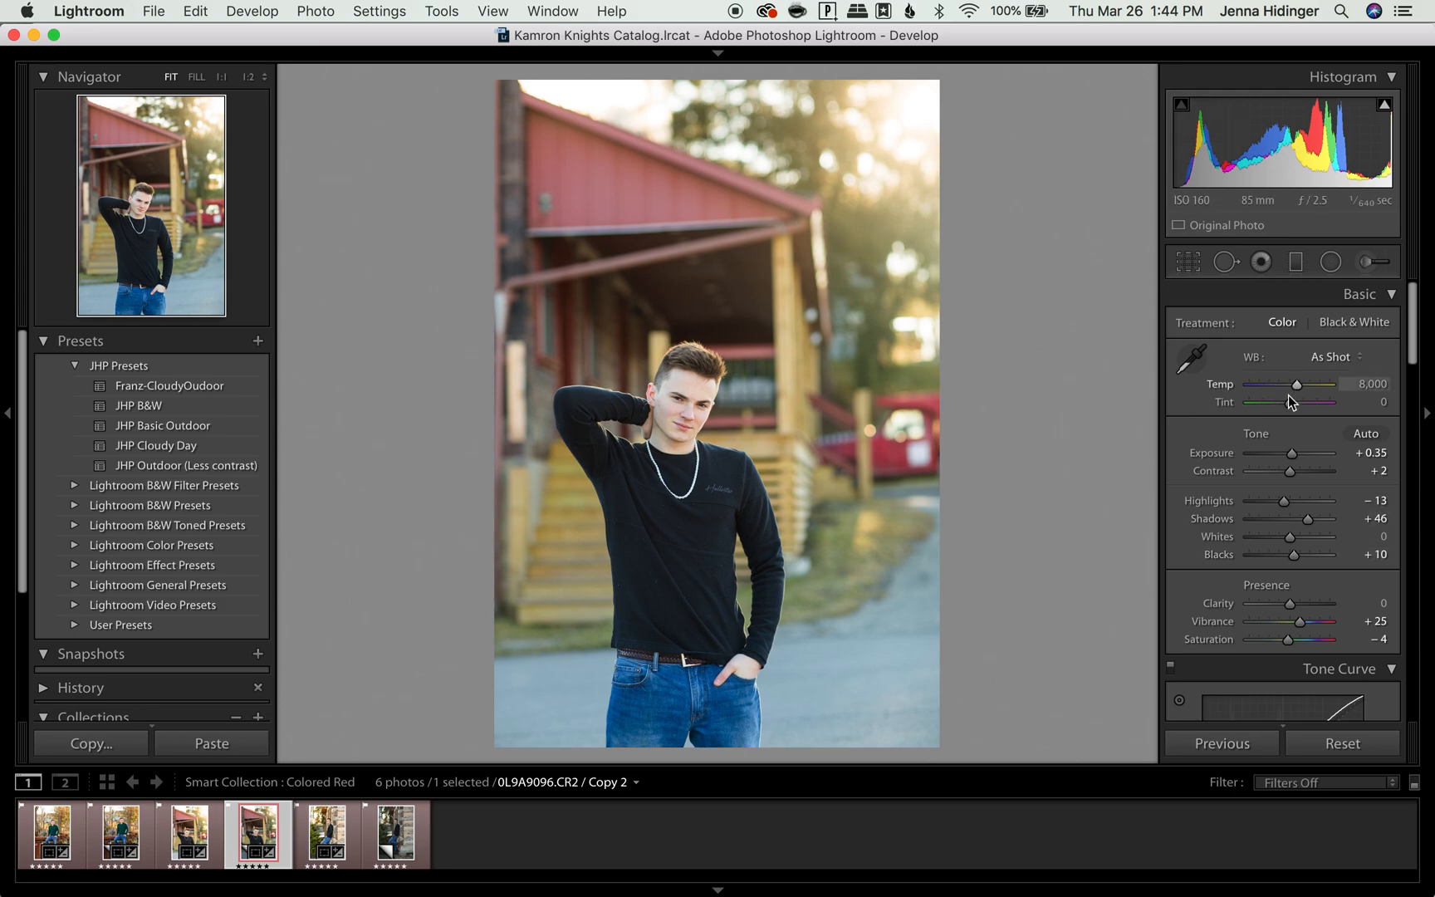
{"action": "left_click_drag", "start_coordinate": [1297, 383], "coordinate": [1301, 389]}
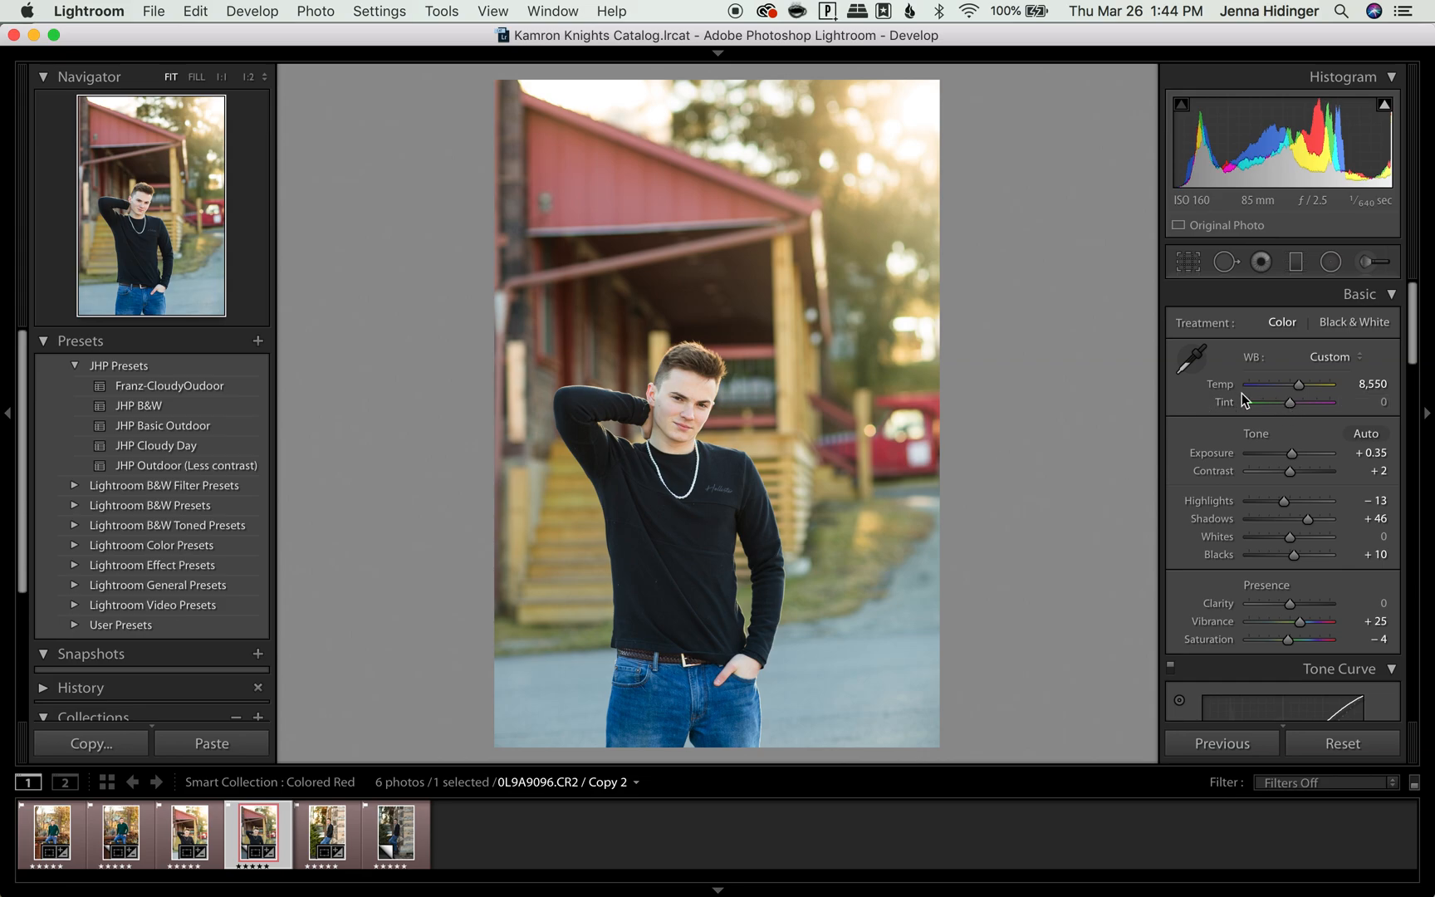
{"action": "left_click_drag", "start_coordinate": [1289, 403], "coordinate": [1293, 406]}
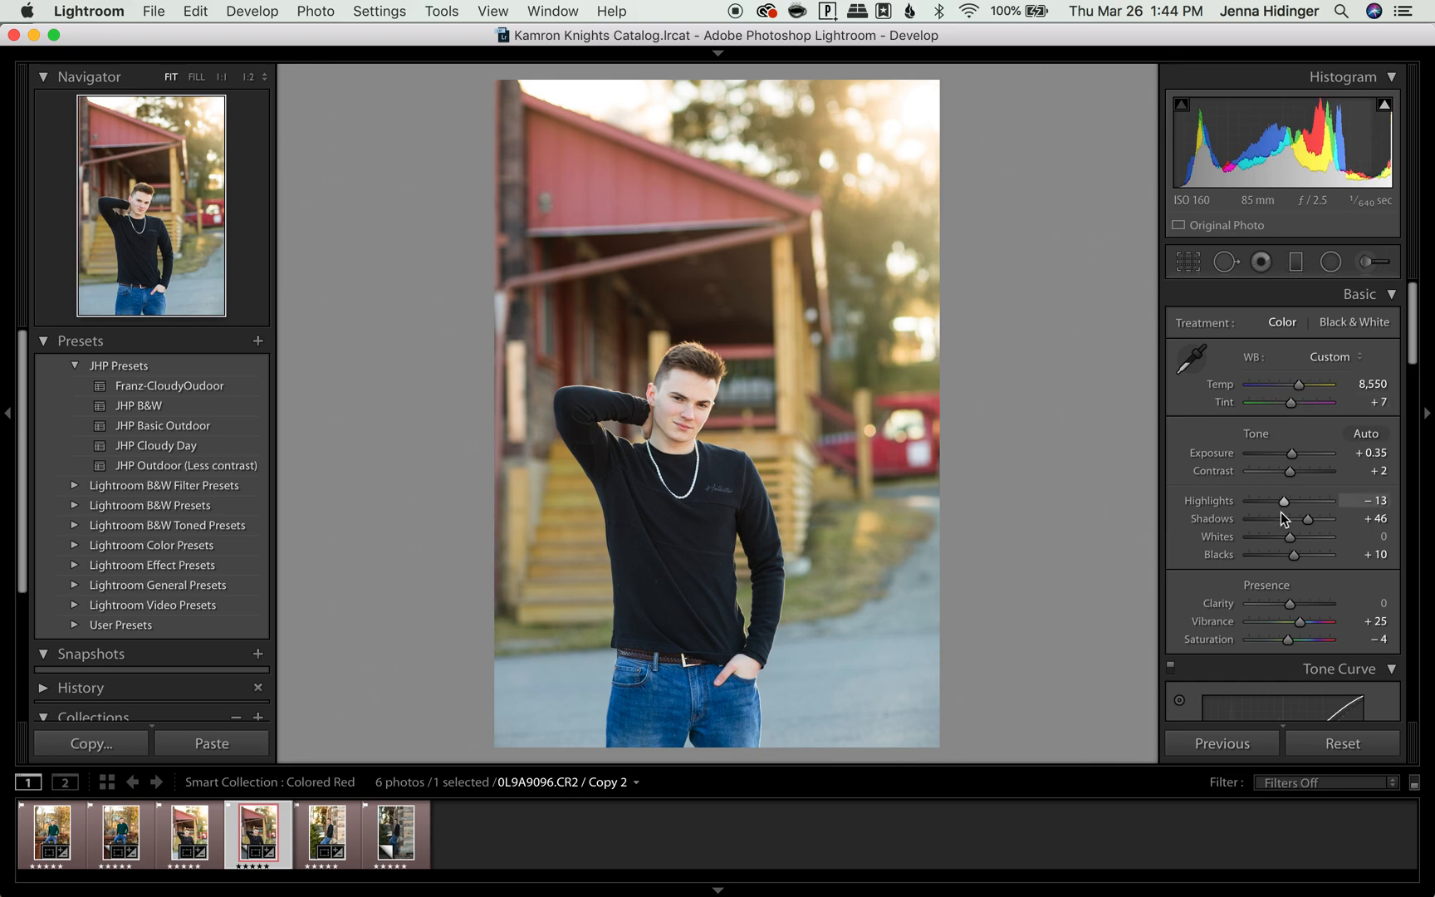
{"action": "left_click_drag", "start_coordinate": [1284, 500], "coordinate": [1294, 556]}
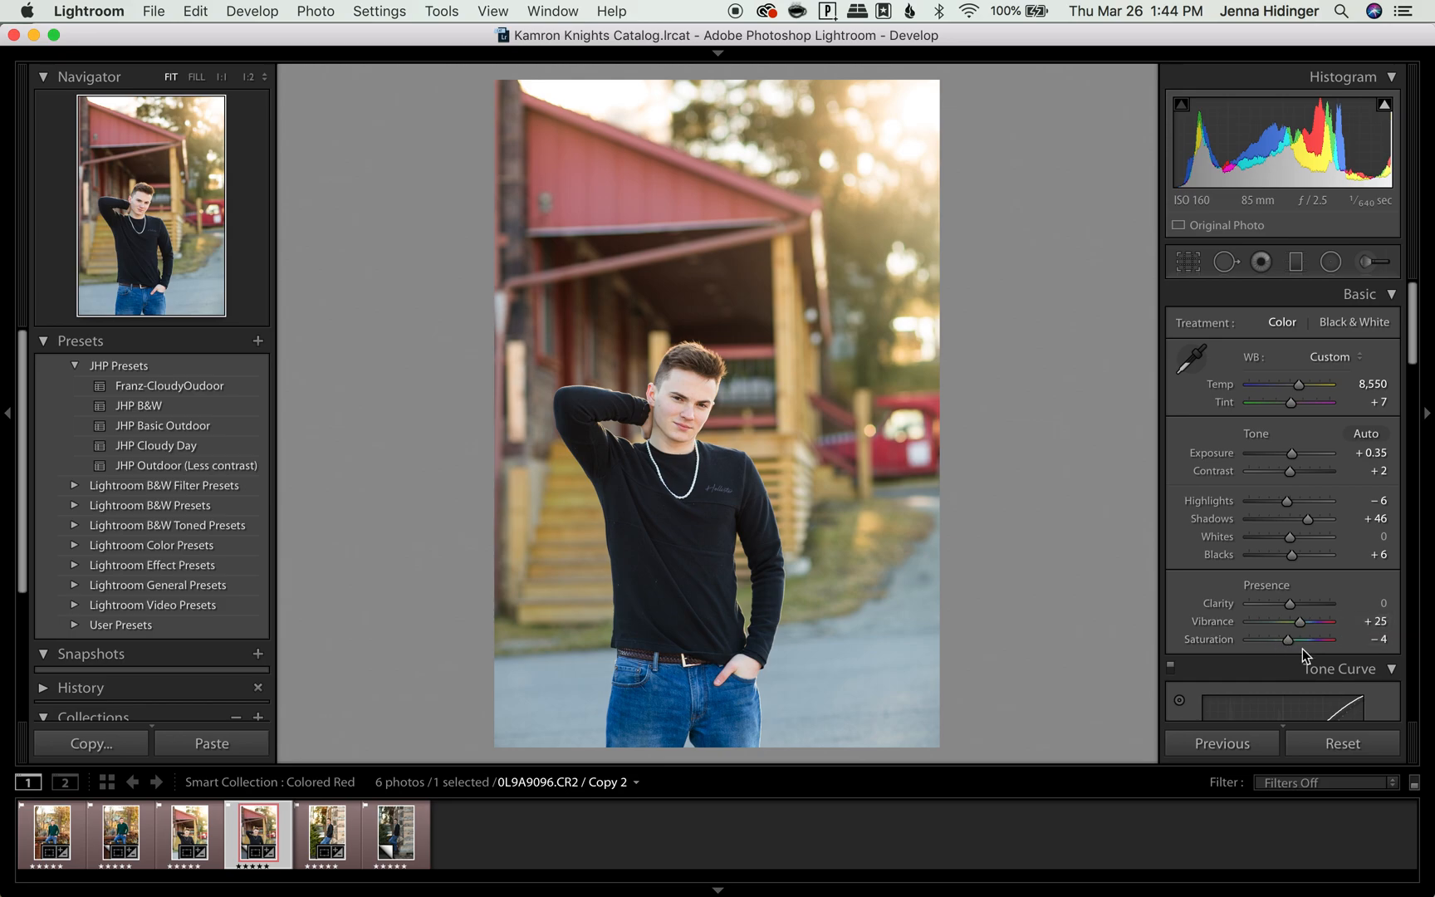
- Reset both Vibrance and Saturation of the photo to 0
{"action": "left_click", "coordinate": [1379, 620]}
{"action": "type", "text": "0"}
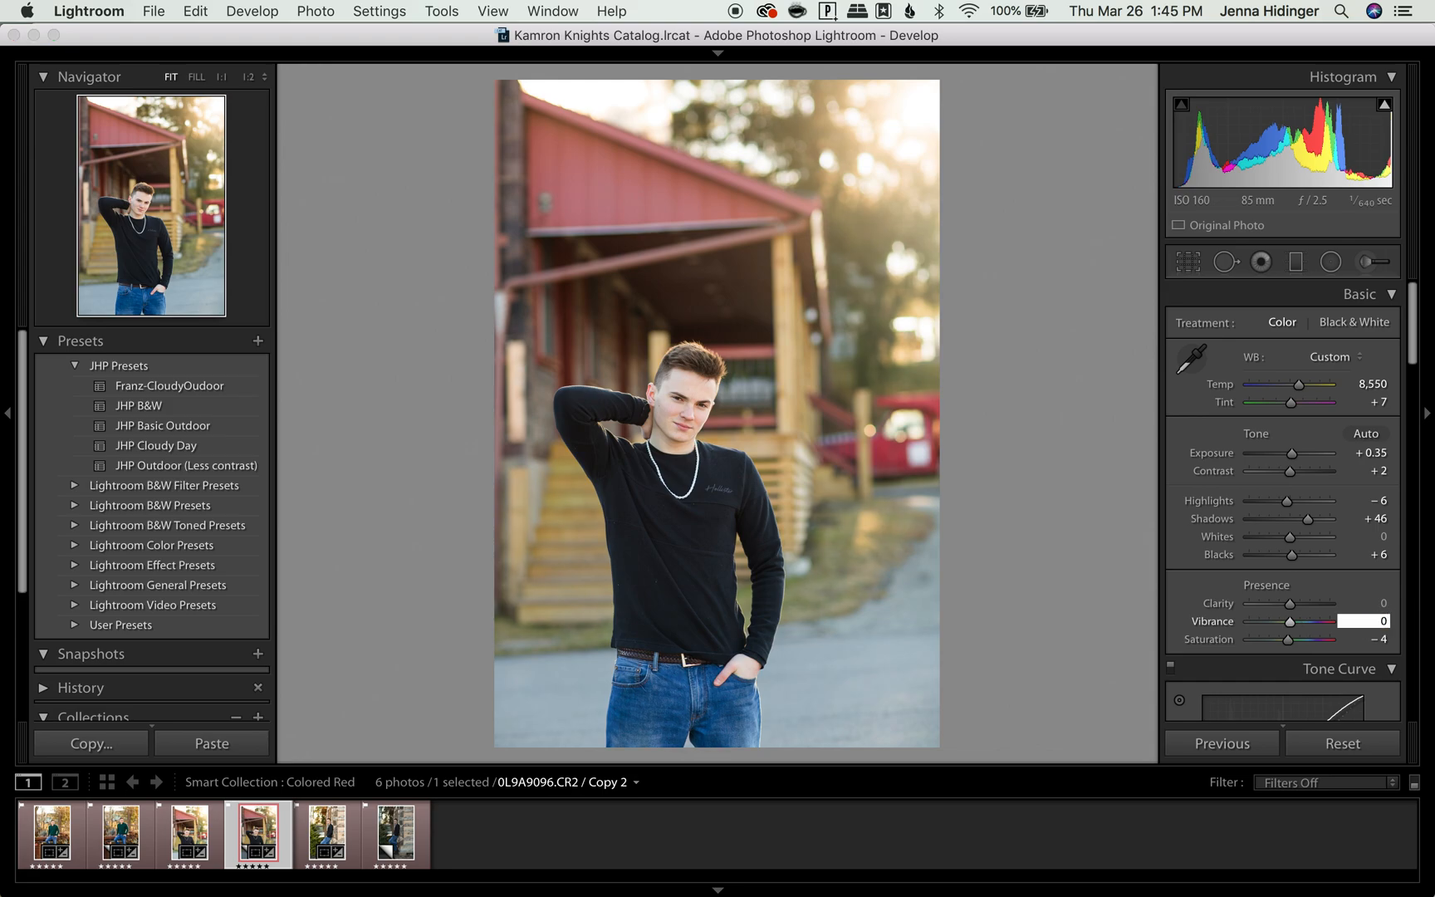
{"action": "key", "text": "Tab"}
{"action": "key", "text": "Tab"}
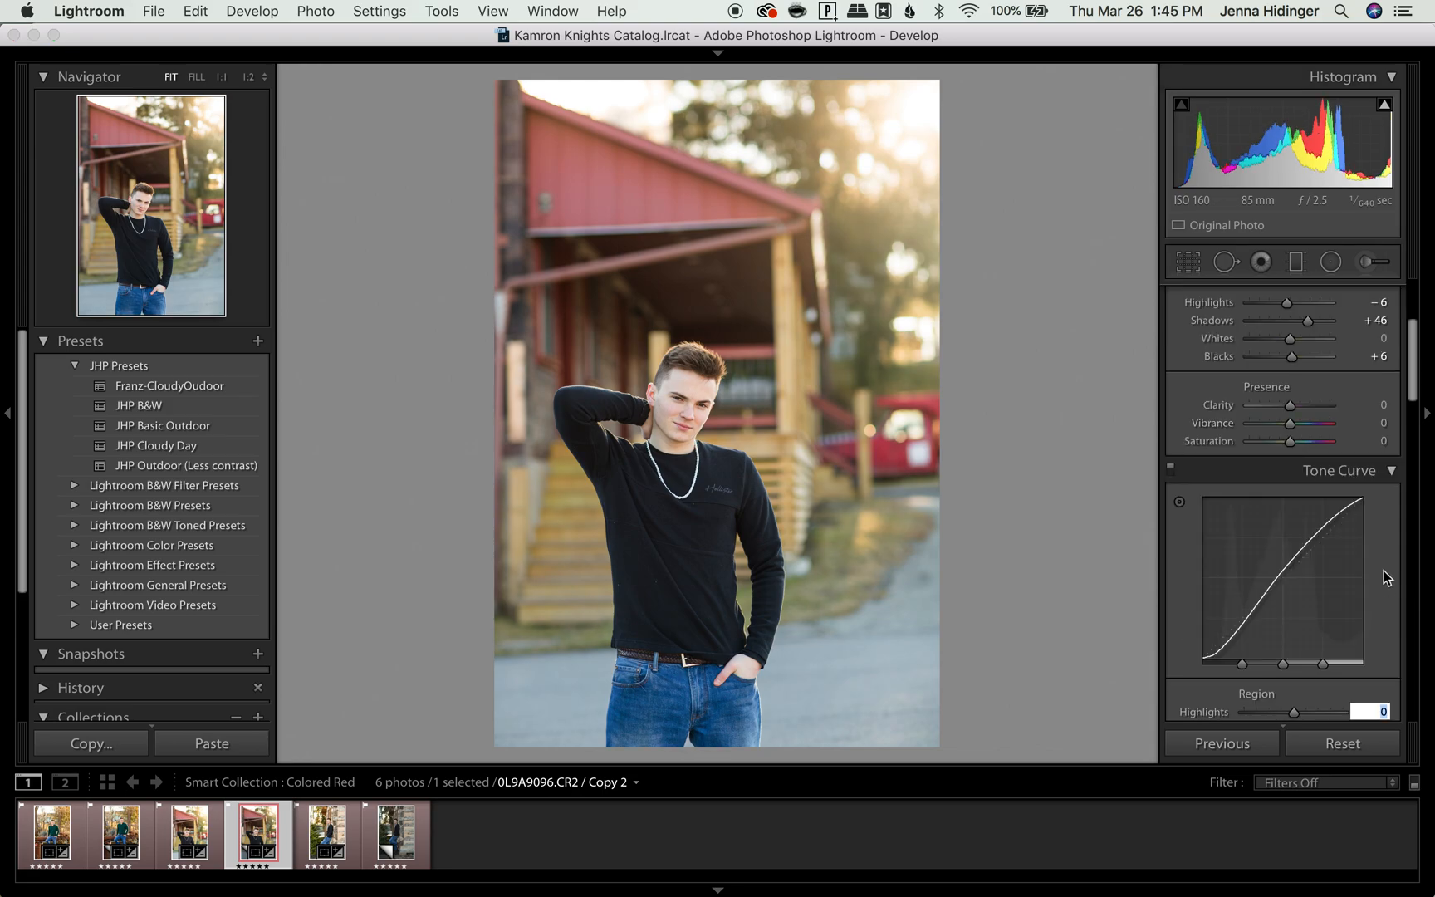
- Try a strong Saturation of +69 on the photo and return it to 0
{"action": "scroll", "coordinate": [1361, 545], "scroll_direction": "up", "scroll_amount": 2}
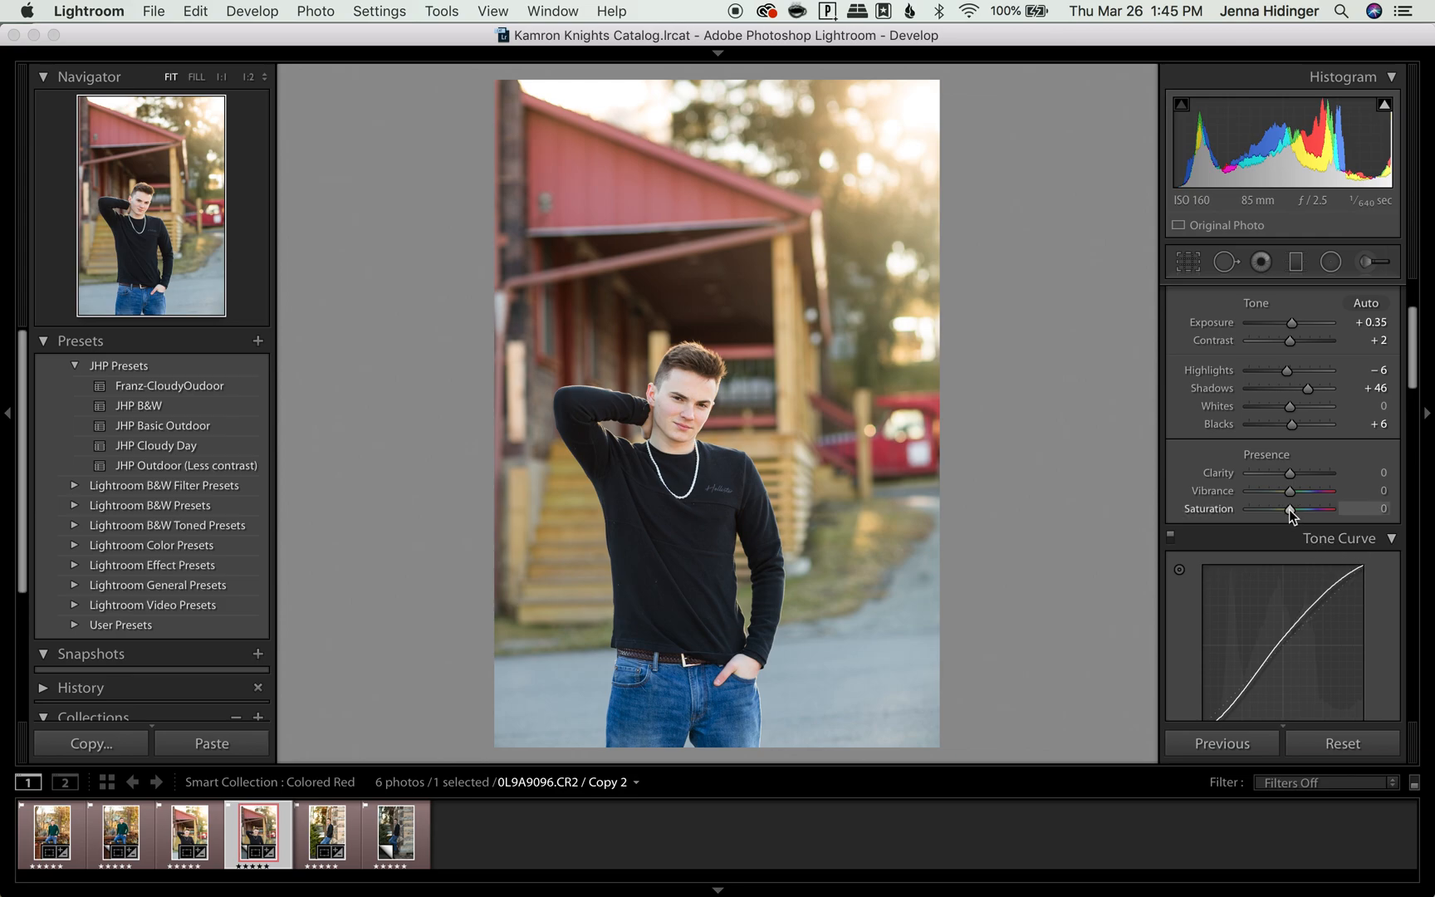
{"action": "left_click_drag", "start_coordinate": [1290, 512], "coordinate": [1317, 512]}
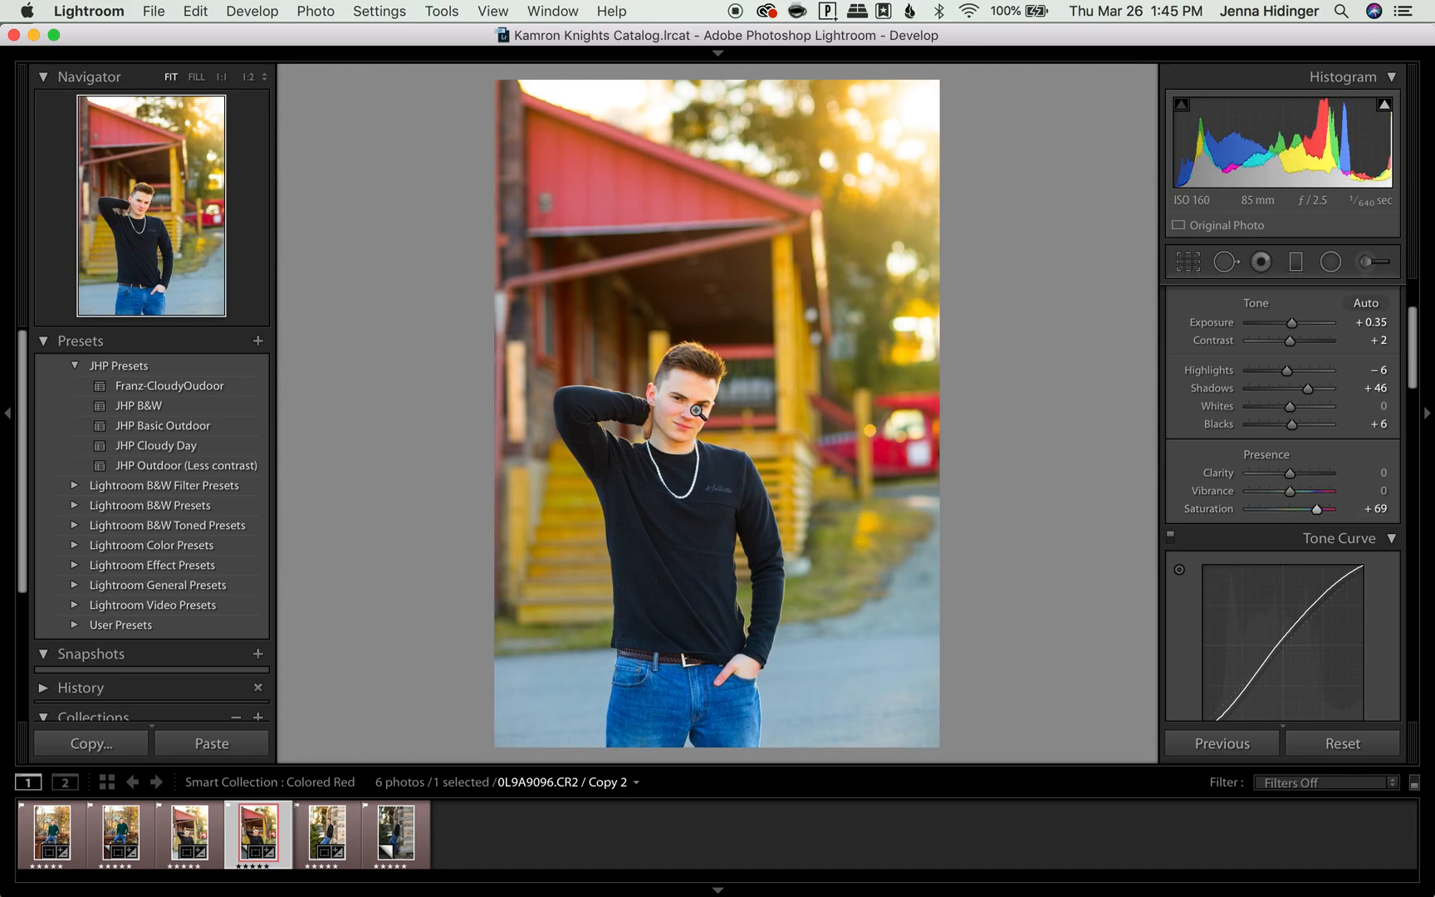
{"action": "left_click", "coordinate": [1382, 510]}
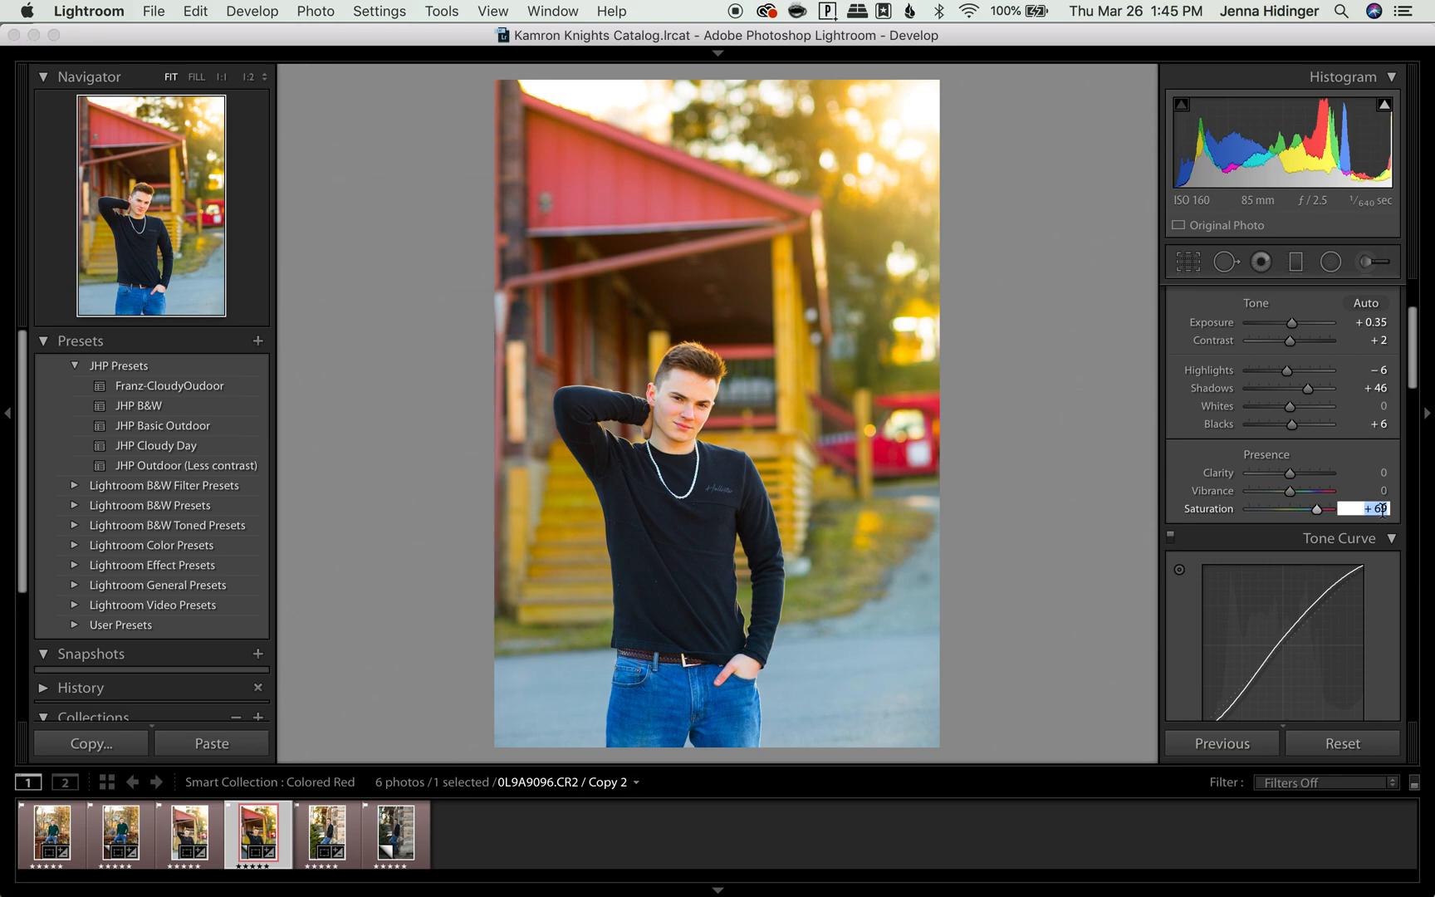
{"action": "type", "text": "0"}
{"action": "key", "text": "Tab"}
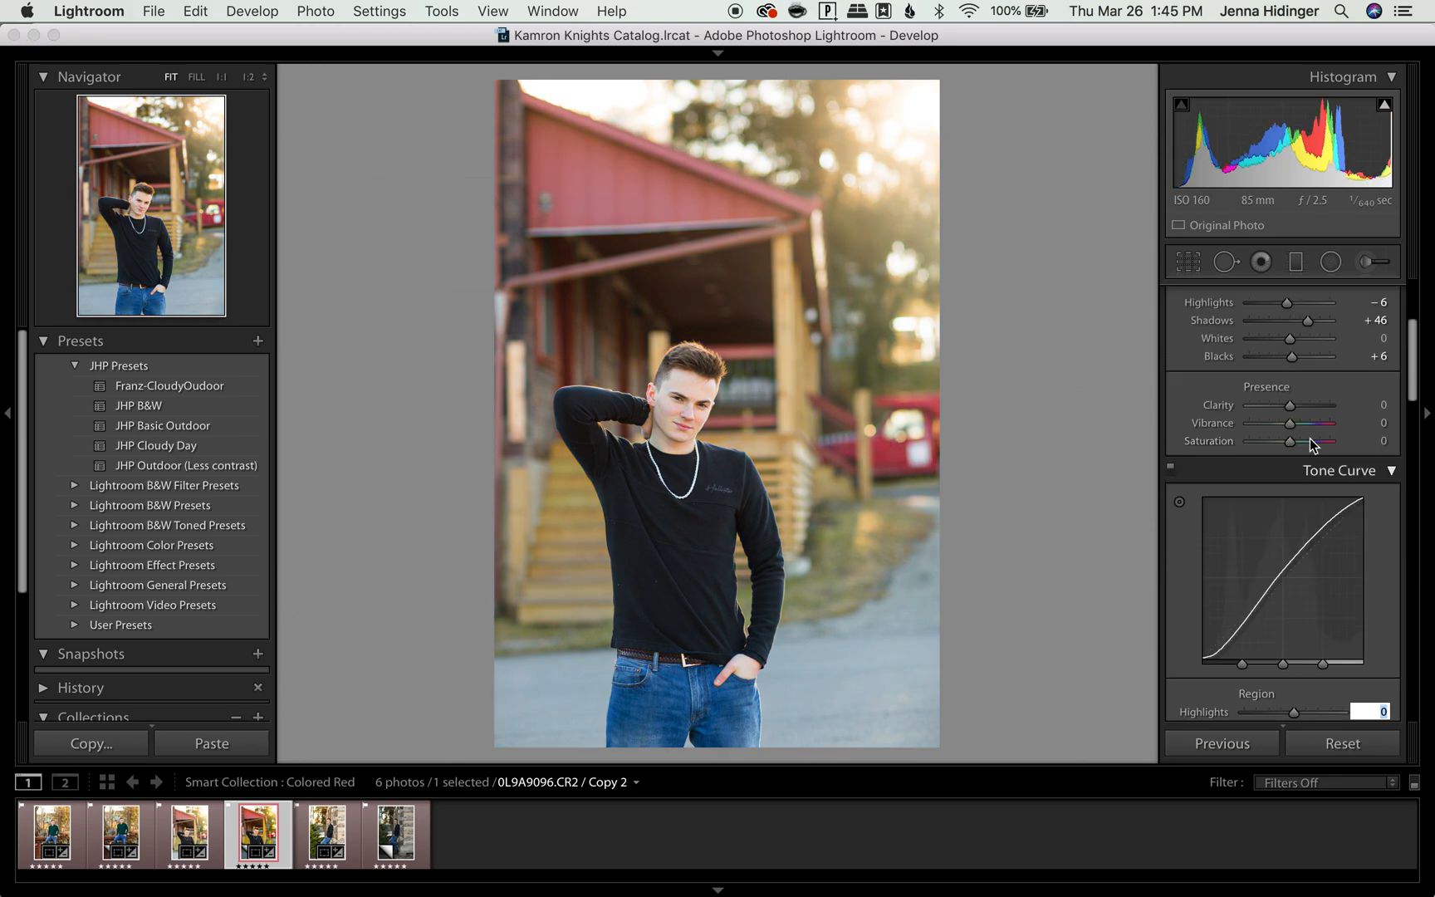
- Set Vibrance to +26 and dismiss the notification covering the histogram
{"action": "left_click_drag", "start_coordinate": [1287, 422], "coordinate": [1302, 428]}
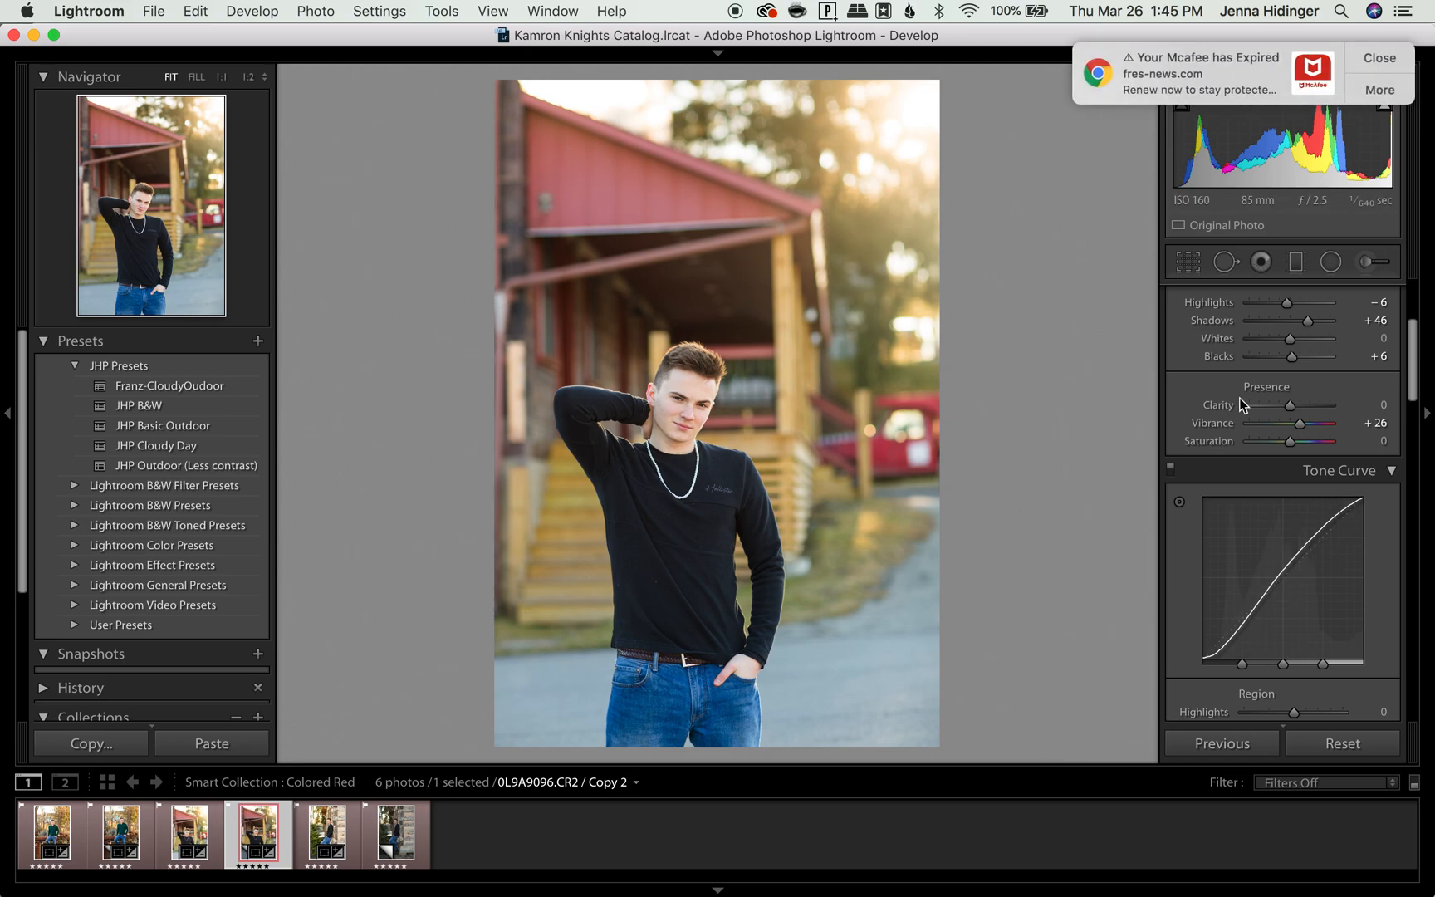
{"action": "left_click", "coordinate": [1379, 58]}
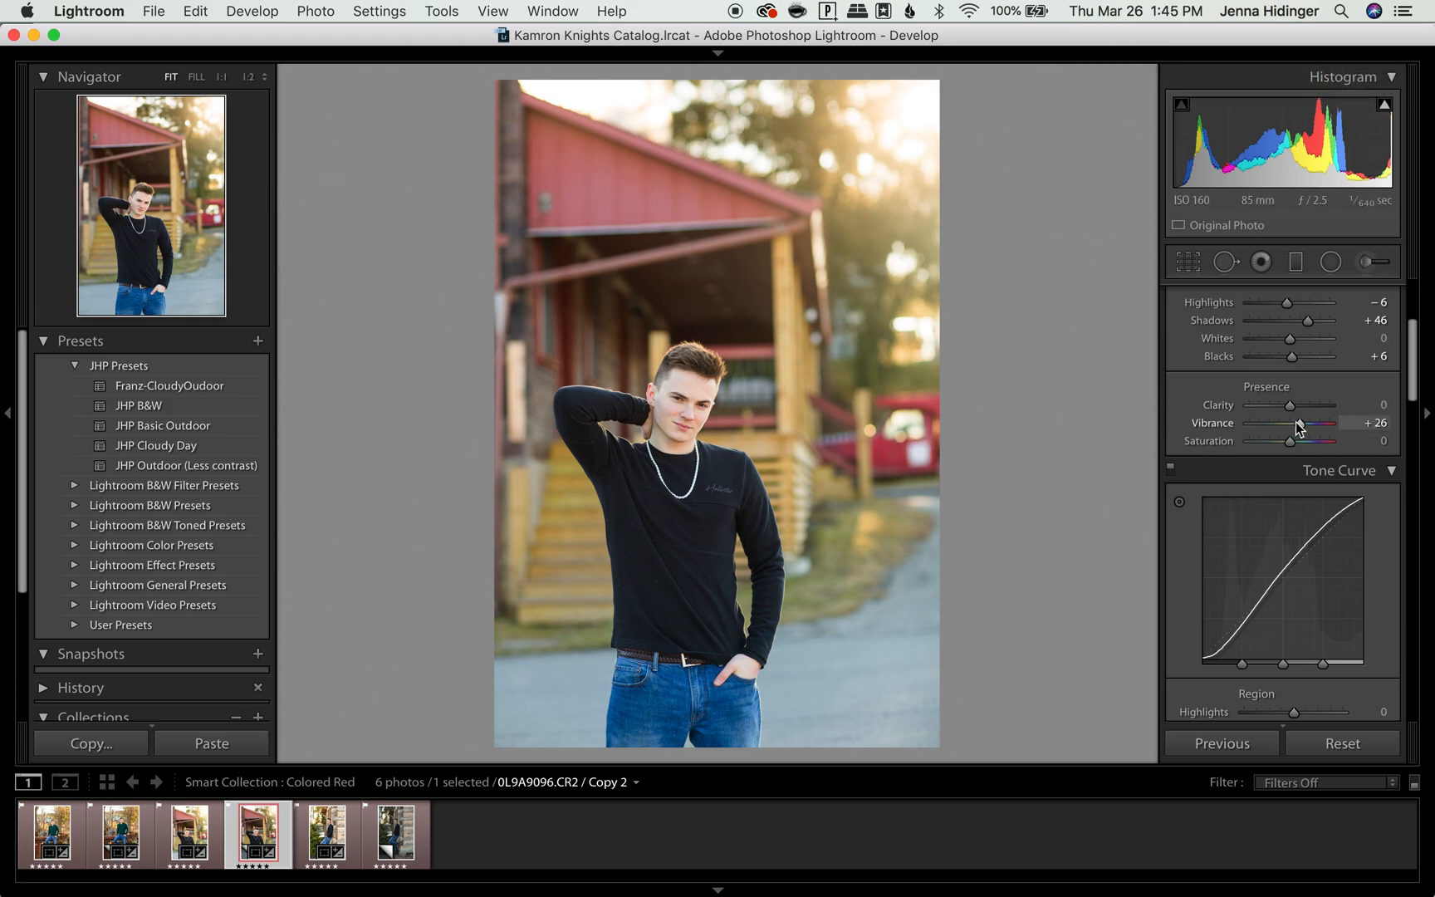
- Set the photo's Saturation to −6 and warm its white balance to Temp 8,685
{"action": "left_click_drag", "start_coordinate": [1294, 449], "coordinate": [1289, 452]}
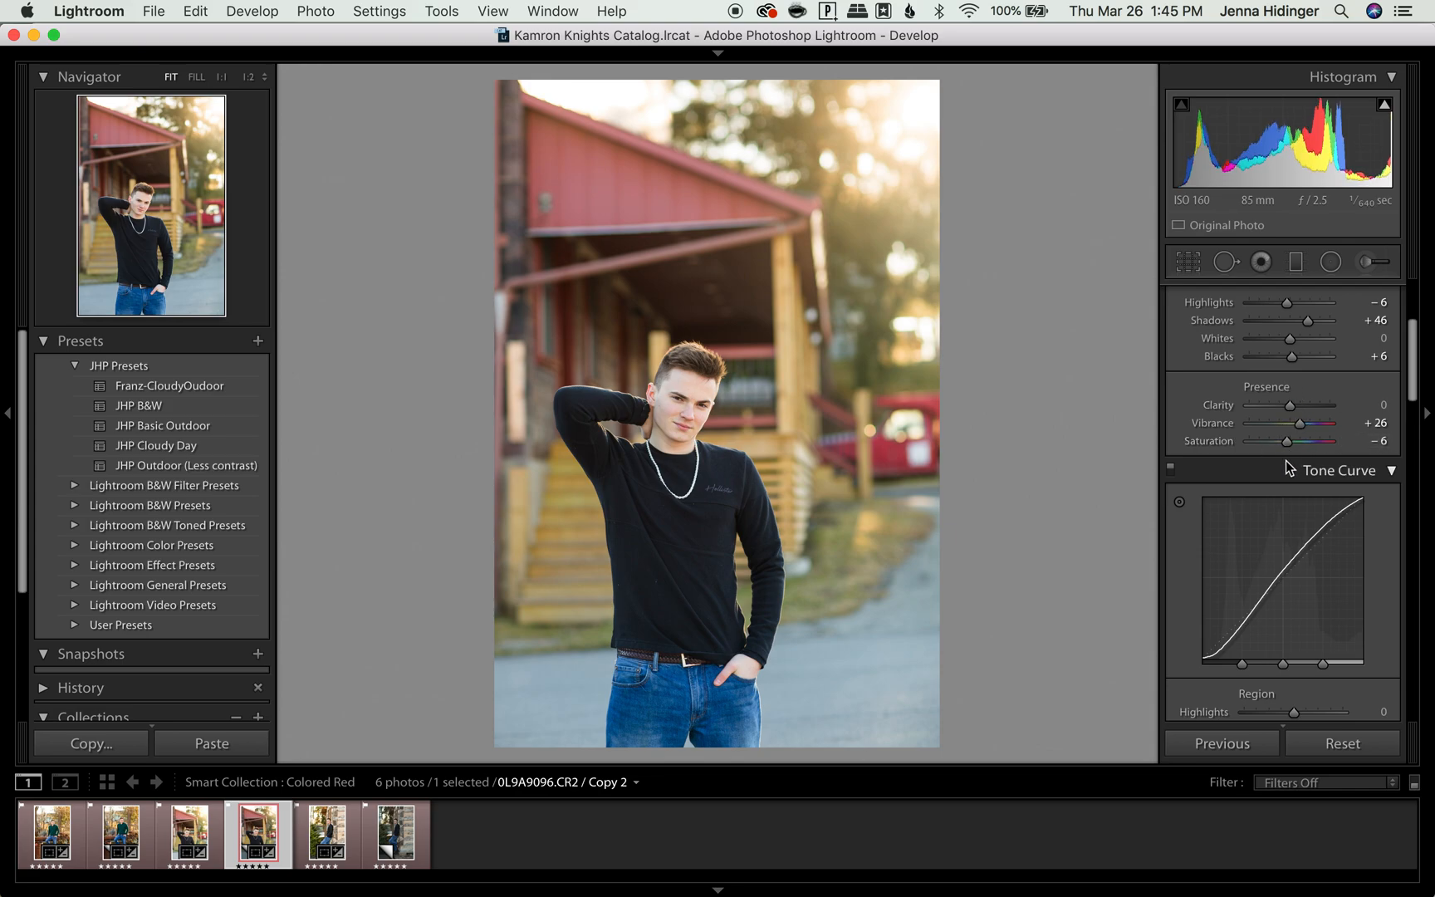
{"action": "scroll", "coordinate": [1289, 458], "scroll_direction": "up", "scroll_amount": 5}
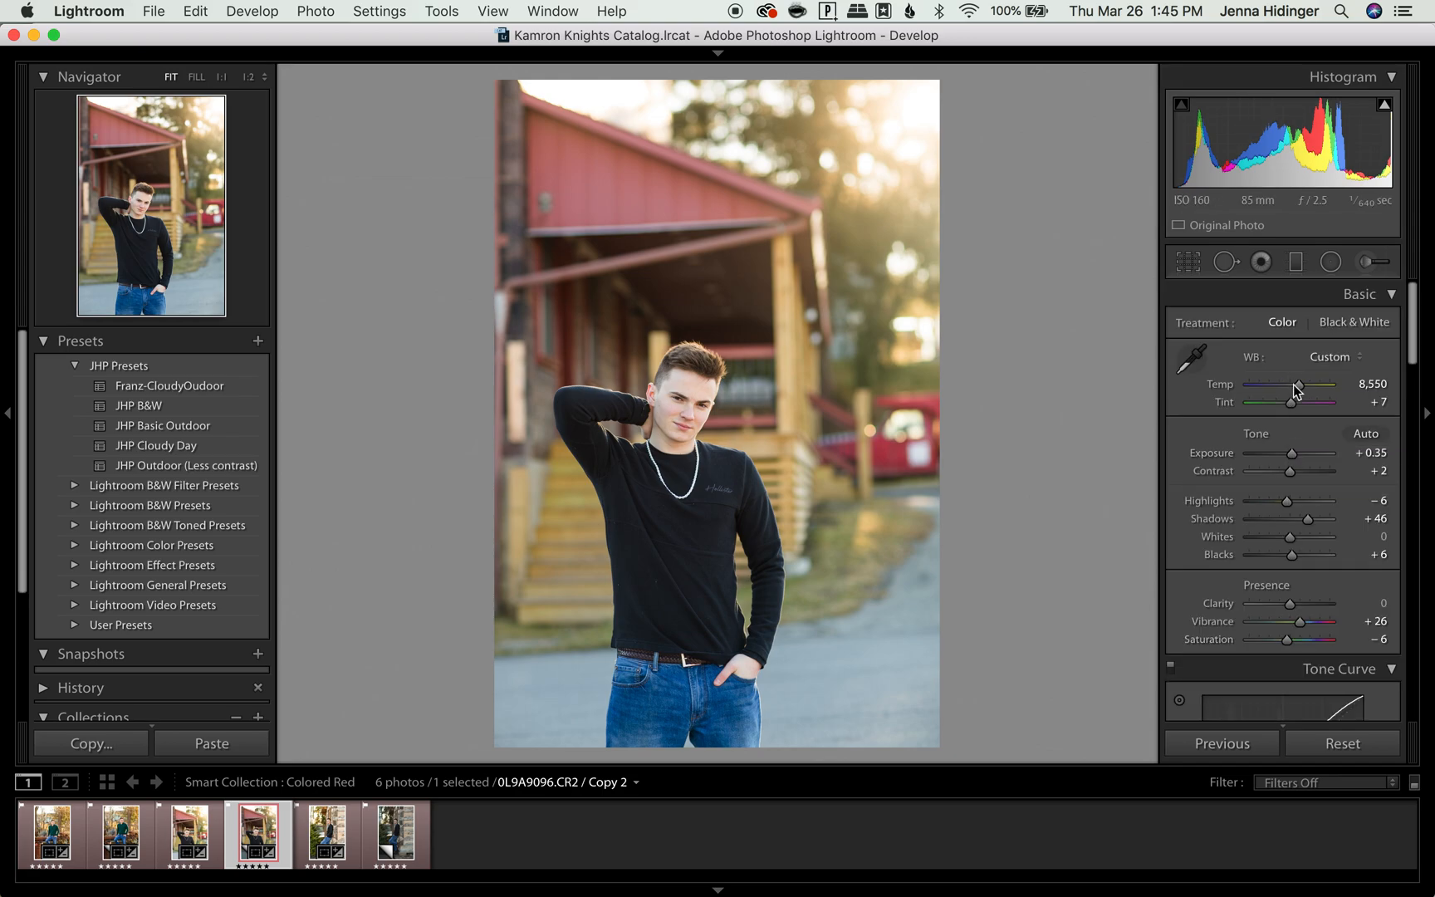
{"action": "left_click_drag", "start_coordinate": [1296, 386], "coordinate": [1301, 390]}
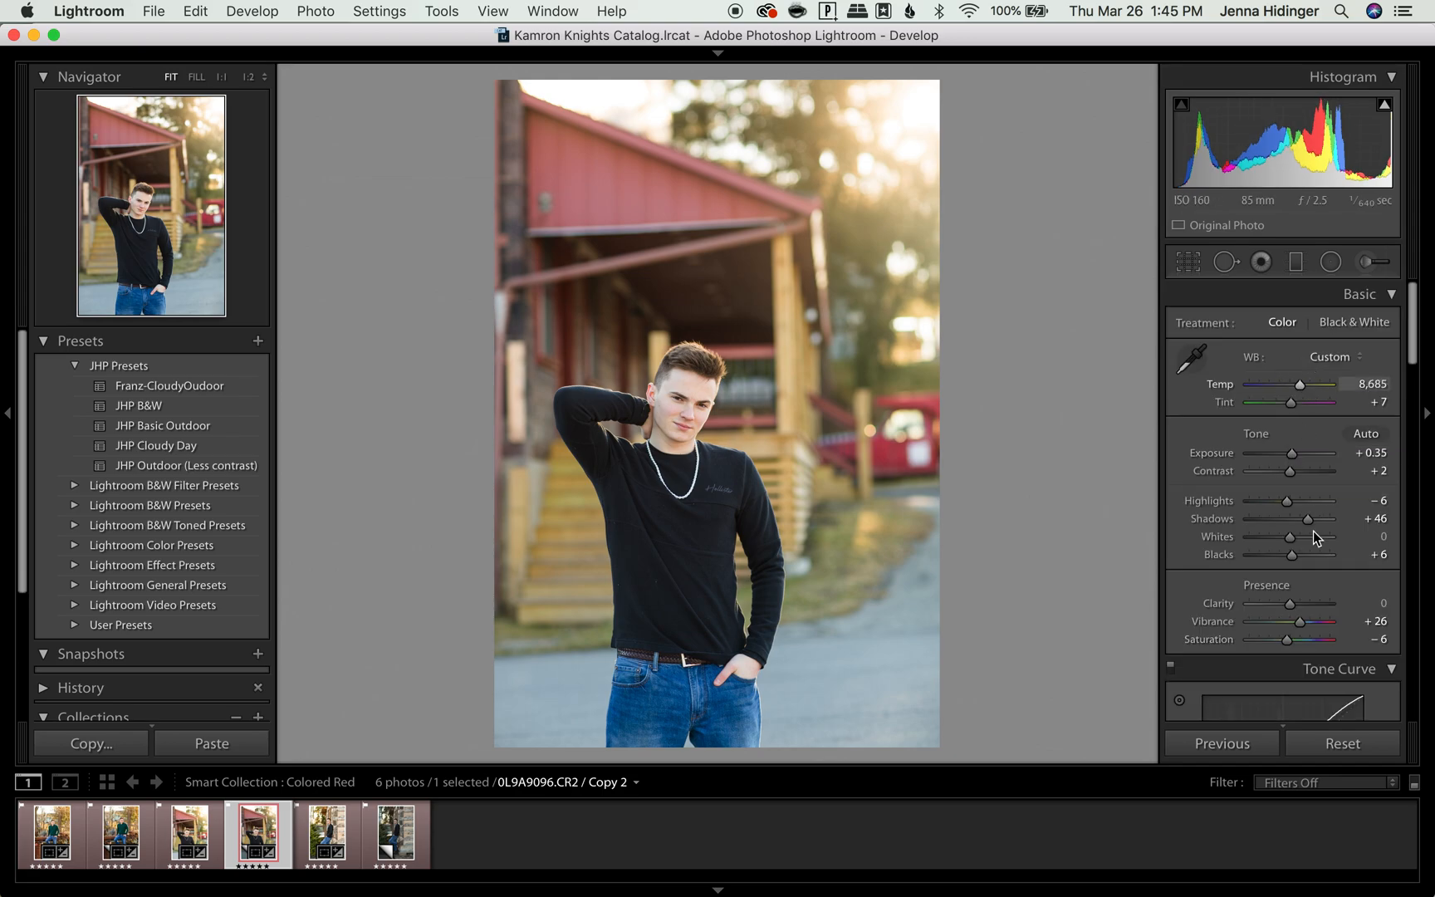
- Set Whites to +19 and Contrast to +13, and dismiss the notification covering the histogram
{"action": "left_click_drag", "start_coordinate": [1296, 538], "coordinate": [1298, 539]}
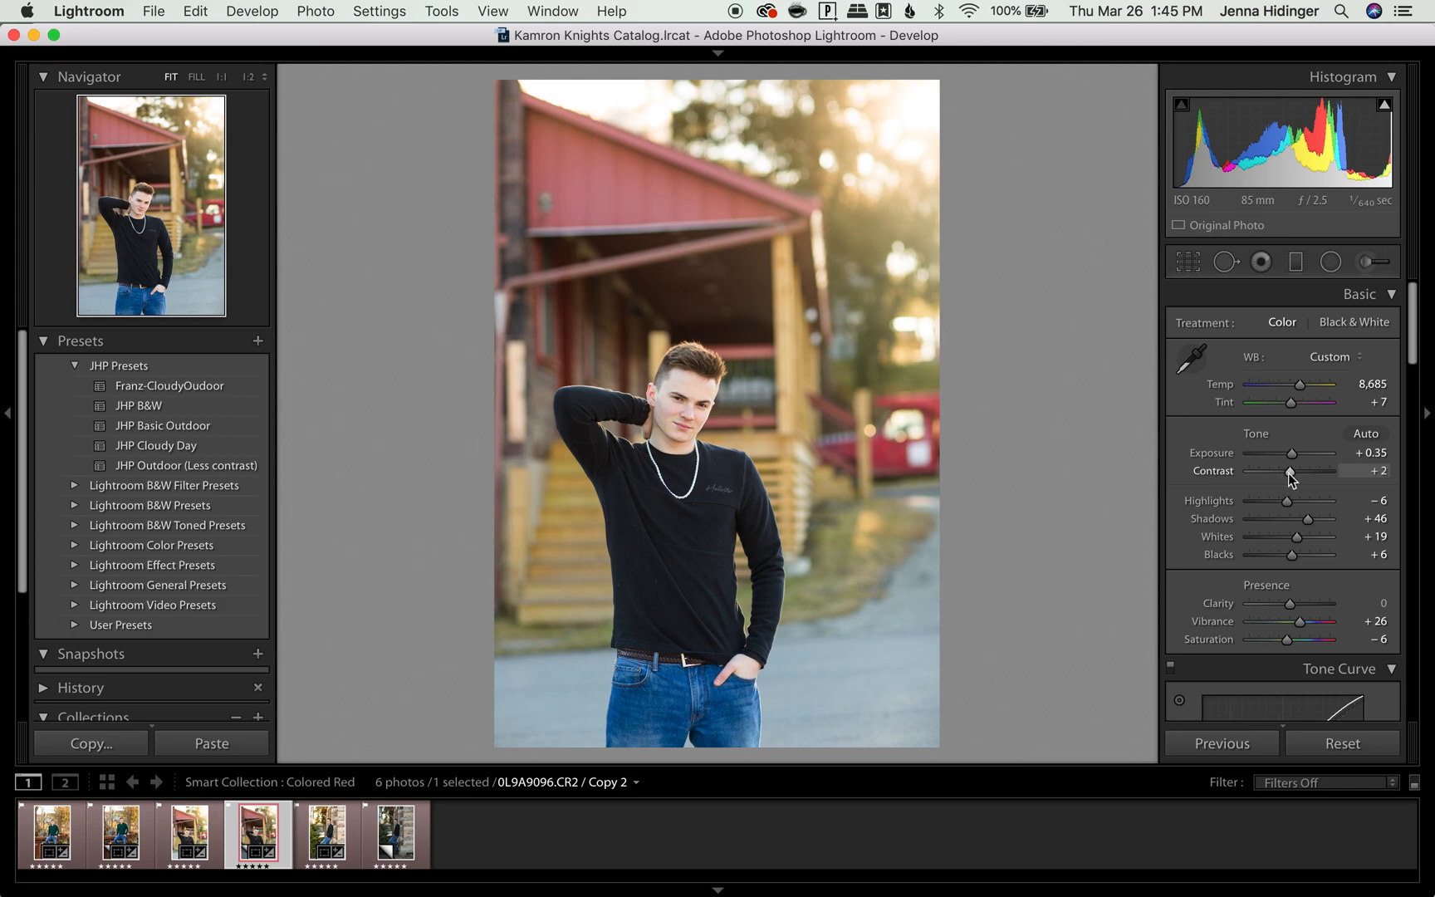
{"action": "left_click_drag", "start_coordinate": [1291, 475], "coordinate": [1293, 482]}
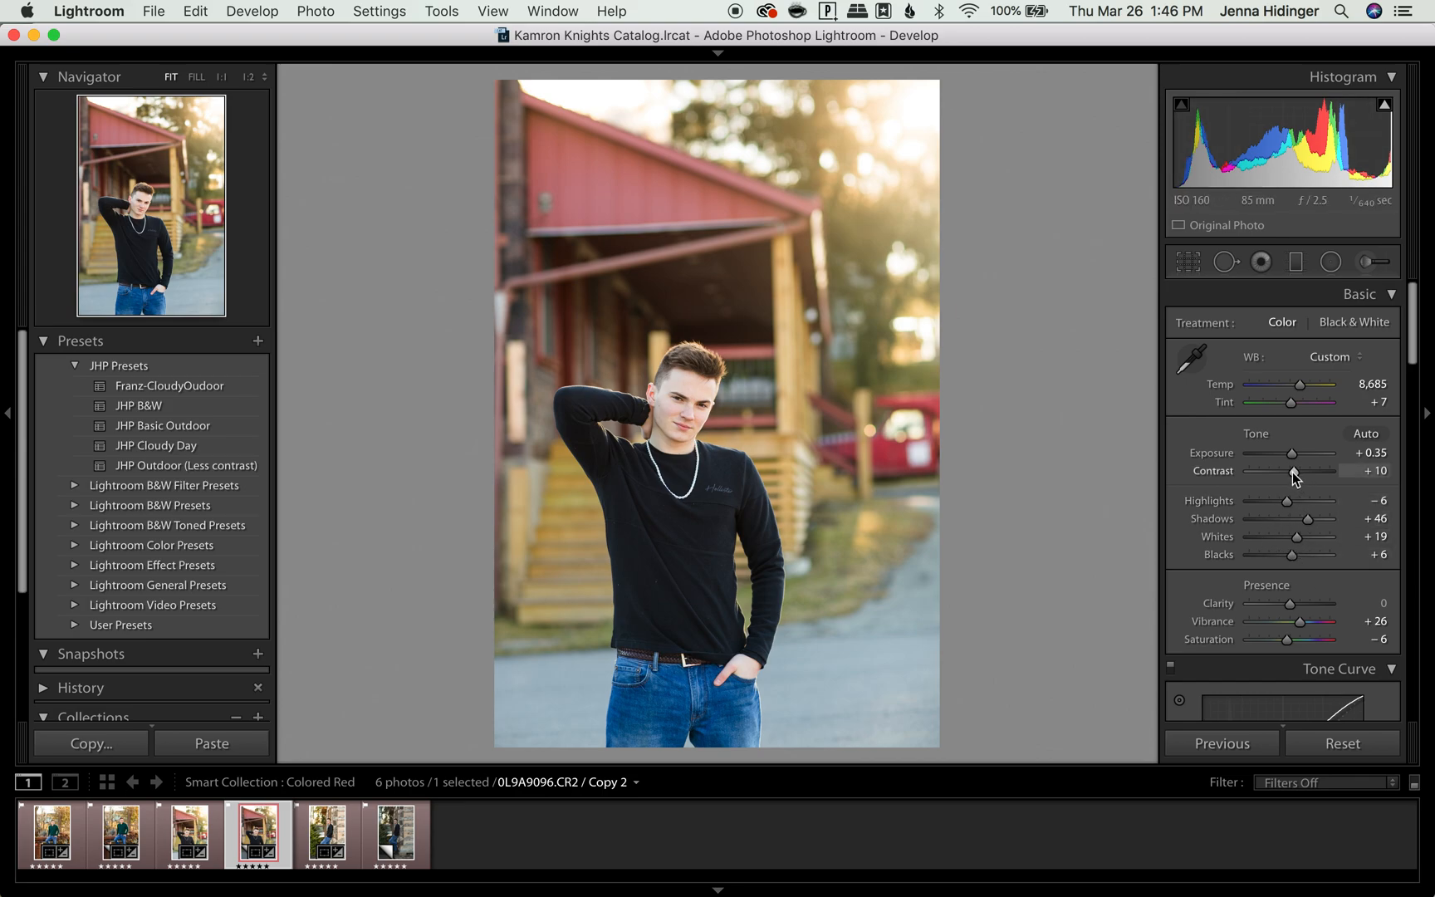
{"action": "left_click_drag", "start_coordinate": [1306, 471], "coordinate": [1295, 474]}
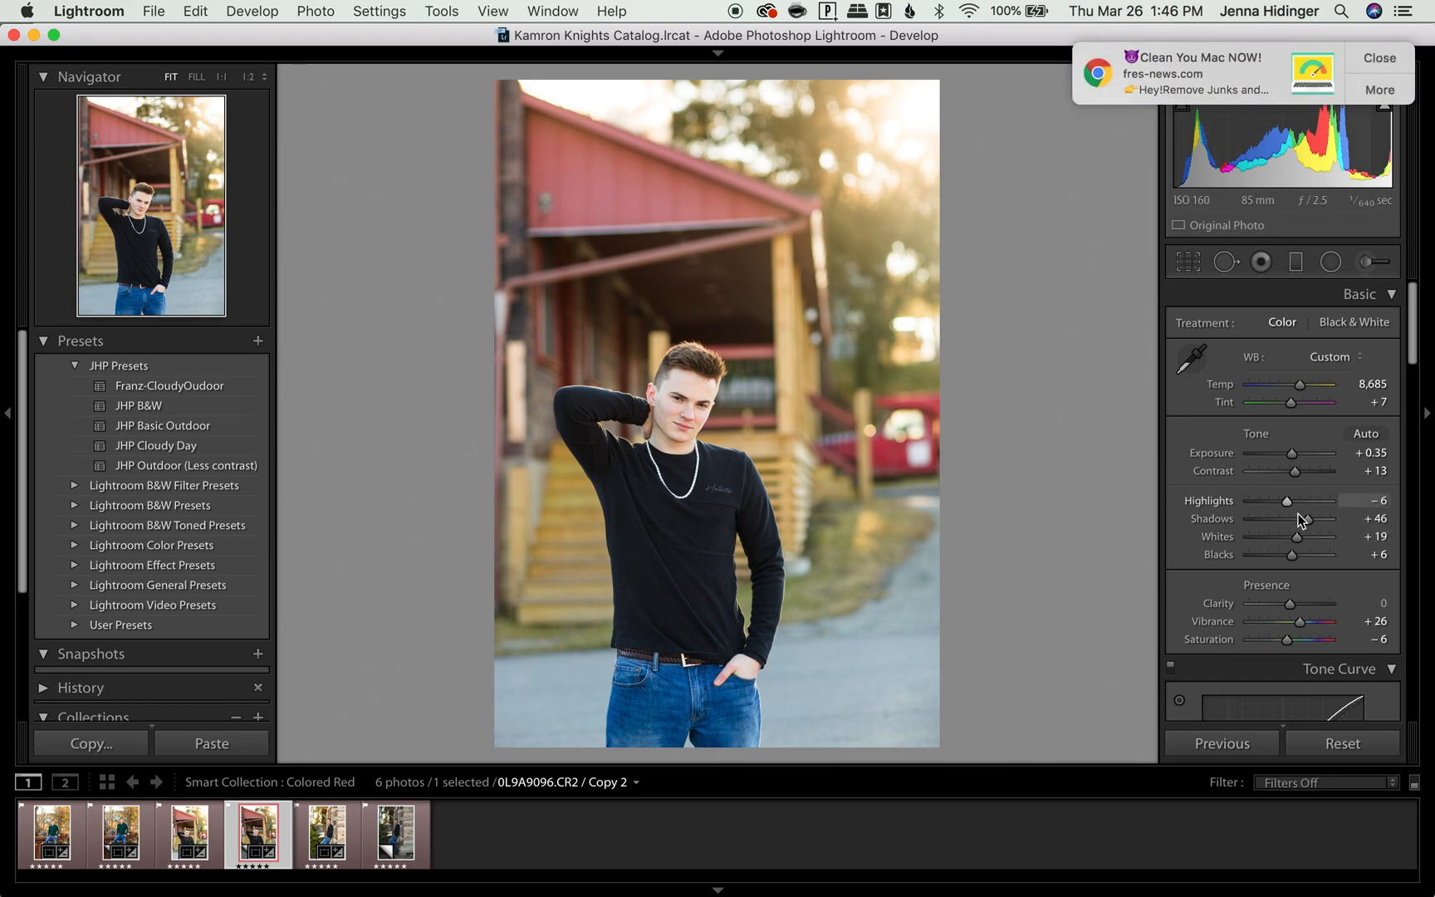
{"action": "left_click", "coordinate": [1374, 58]}
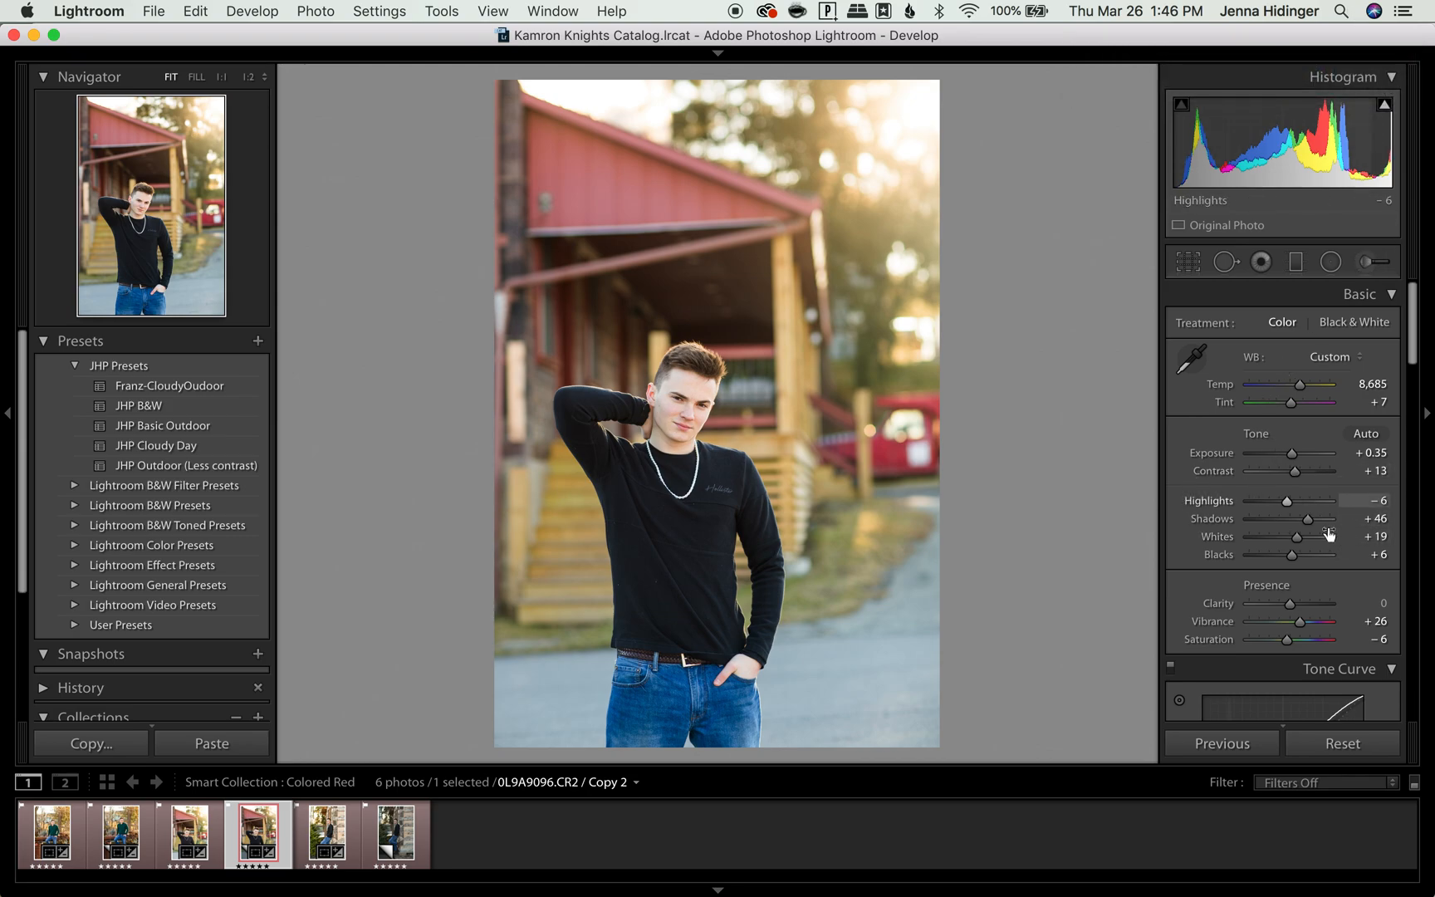
- Try a Blue saturation of 0 in the HSL adjustments and return it to −21
{"action": "scroll", "coordinate": [1324, 536], "scroll_direction": "down", "scroll_amount": 5}
{"action": "scroll", "coordinate": [1324, 534], "scroll_direction": "down", "scroll_amount": 12}
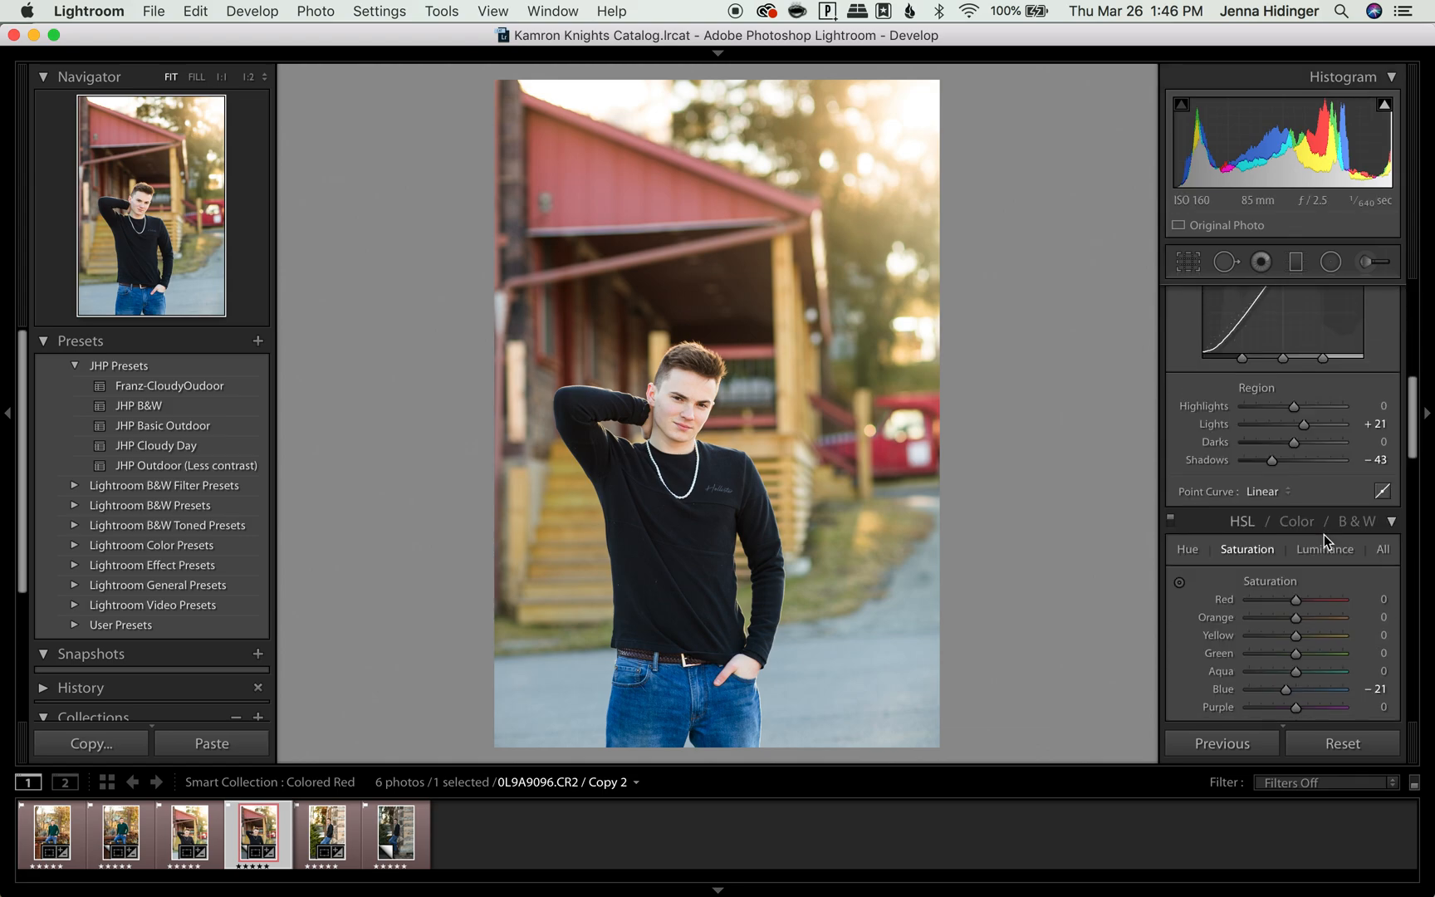
{"action": "scroll", "coordinate": [1324, 534], "scroll_direction": "down", "scroll_amount": 6}
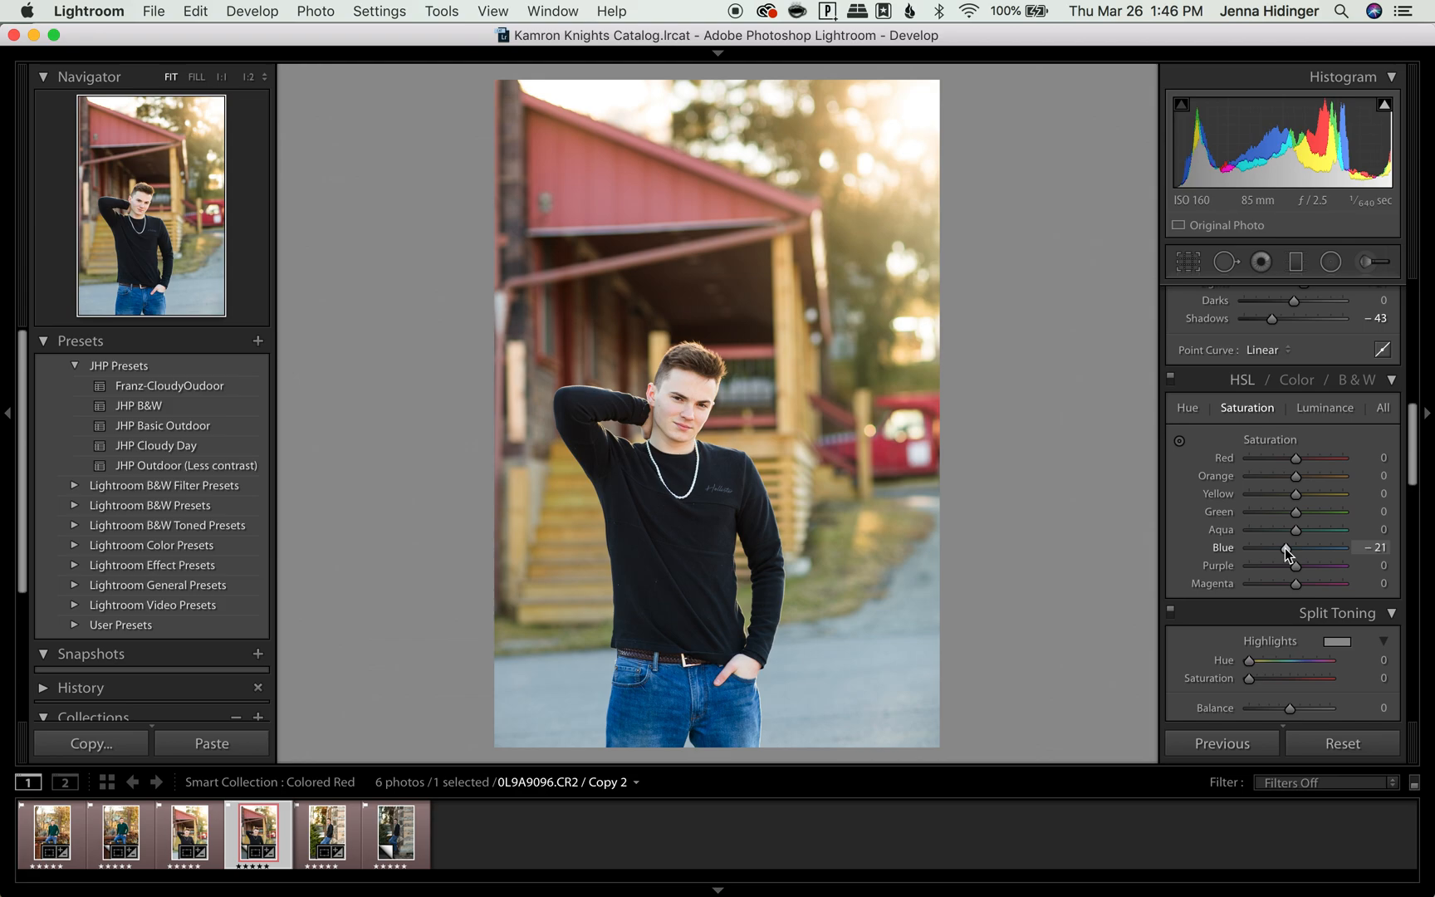
{"action": "left_click_drag", "start_coordinate": [1284, 548], "coordinate": [1298, 554]}
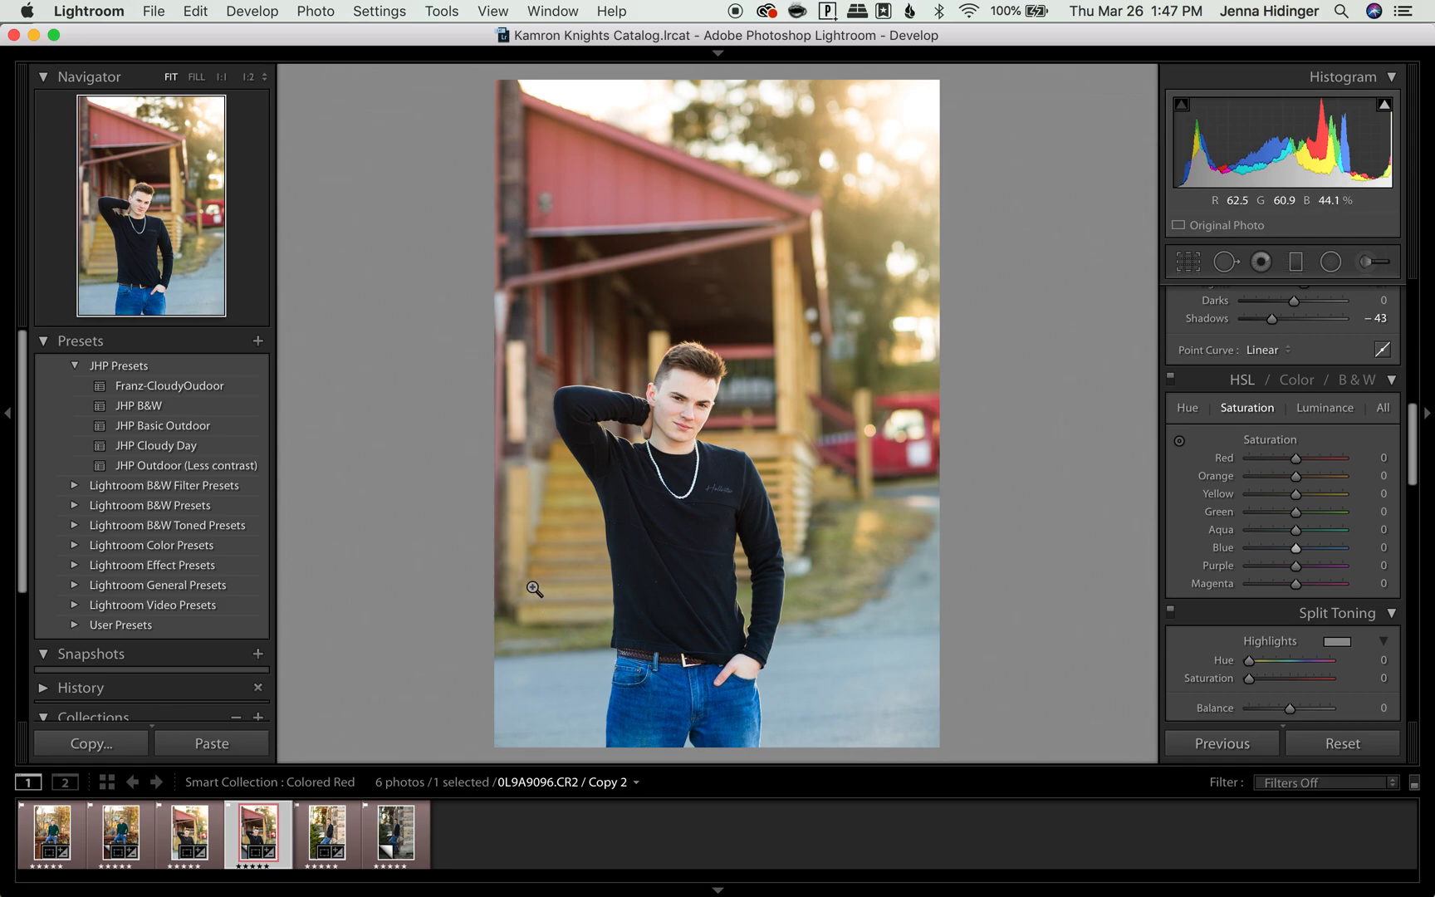
{"action": "left_click_drag", "start_coordinate": [1297, 548], "coordinate": [1287, 552]}
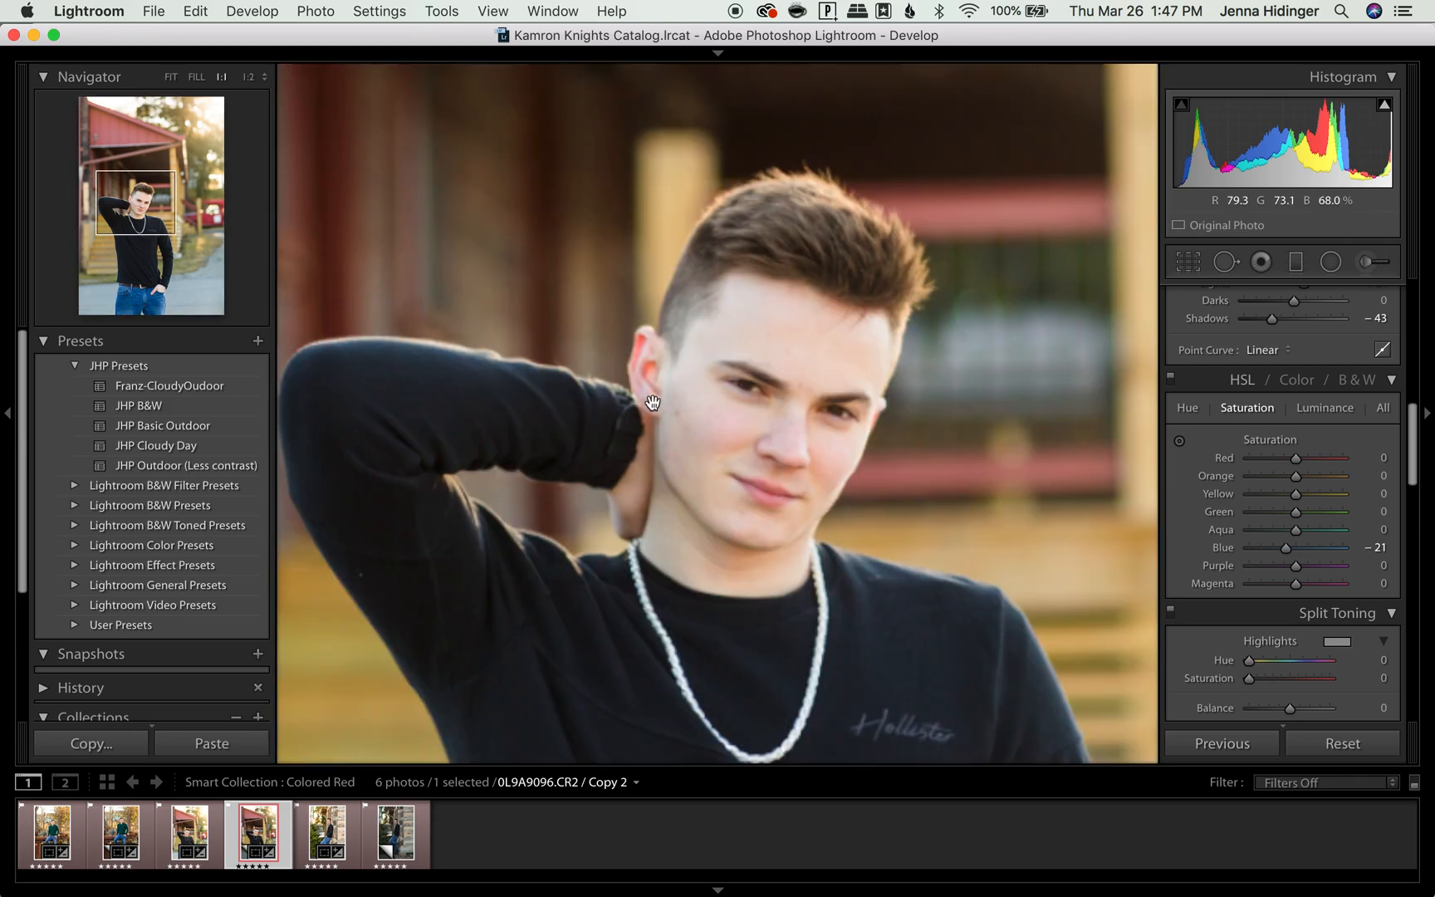
{"action": "left_click", "coordinate": [655, 404]}
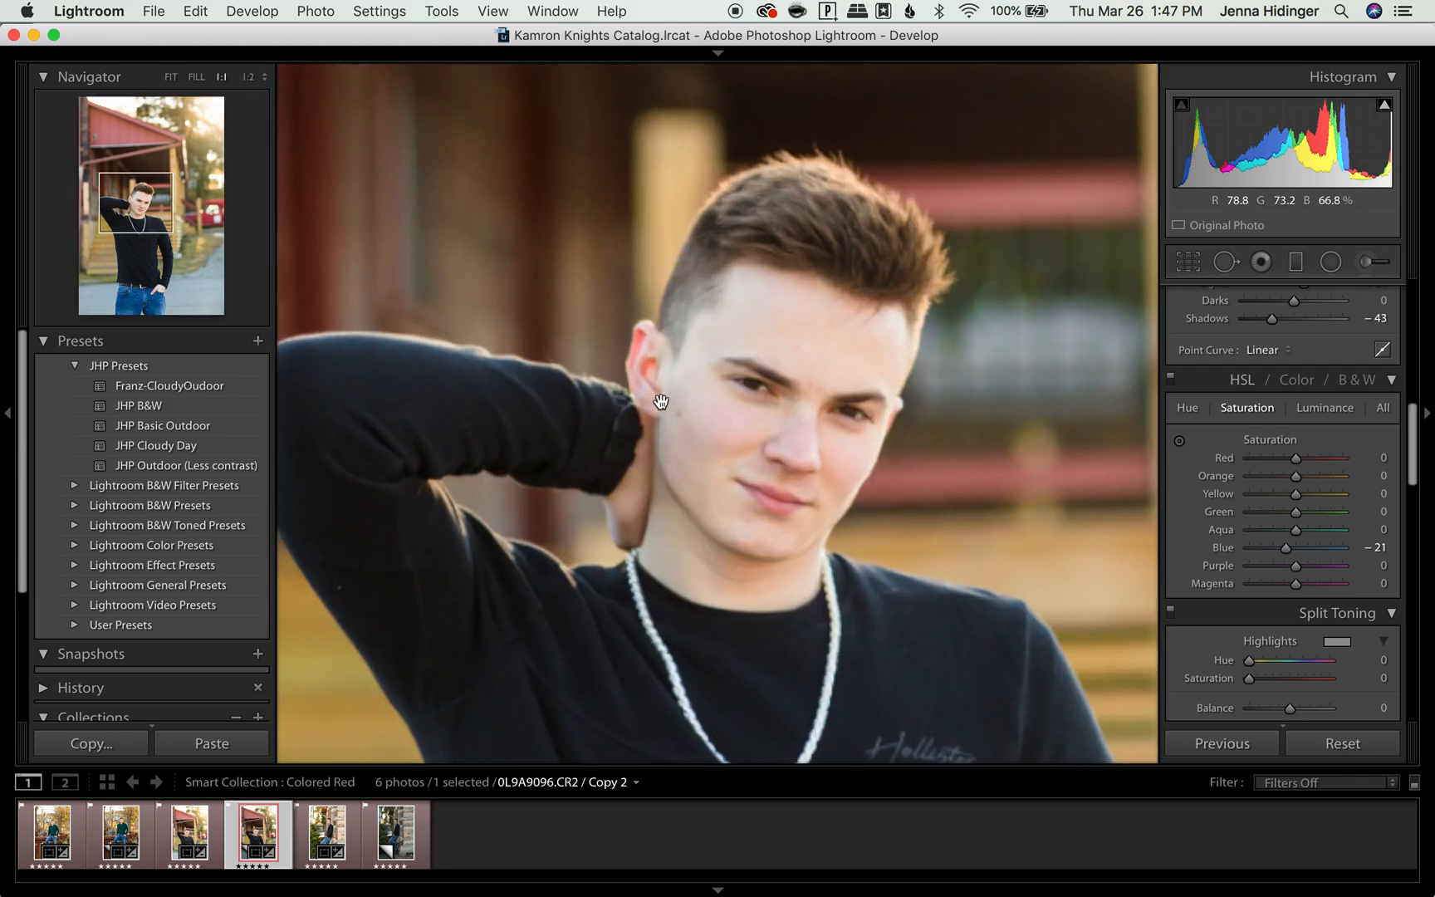
{"action": "left_click", "coordinate": [994, 460]}
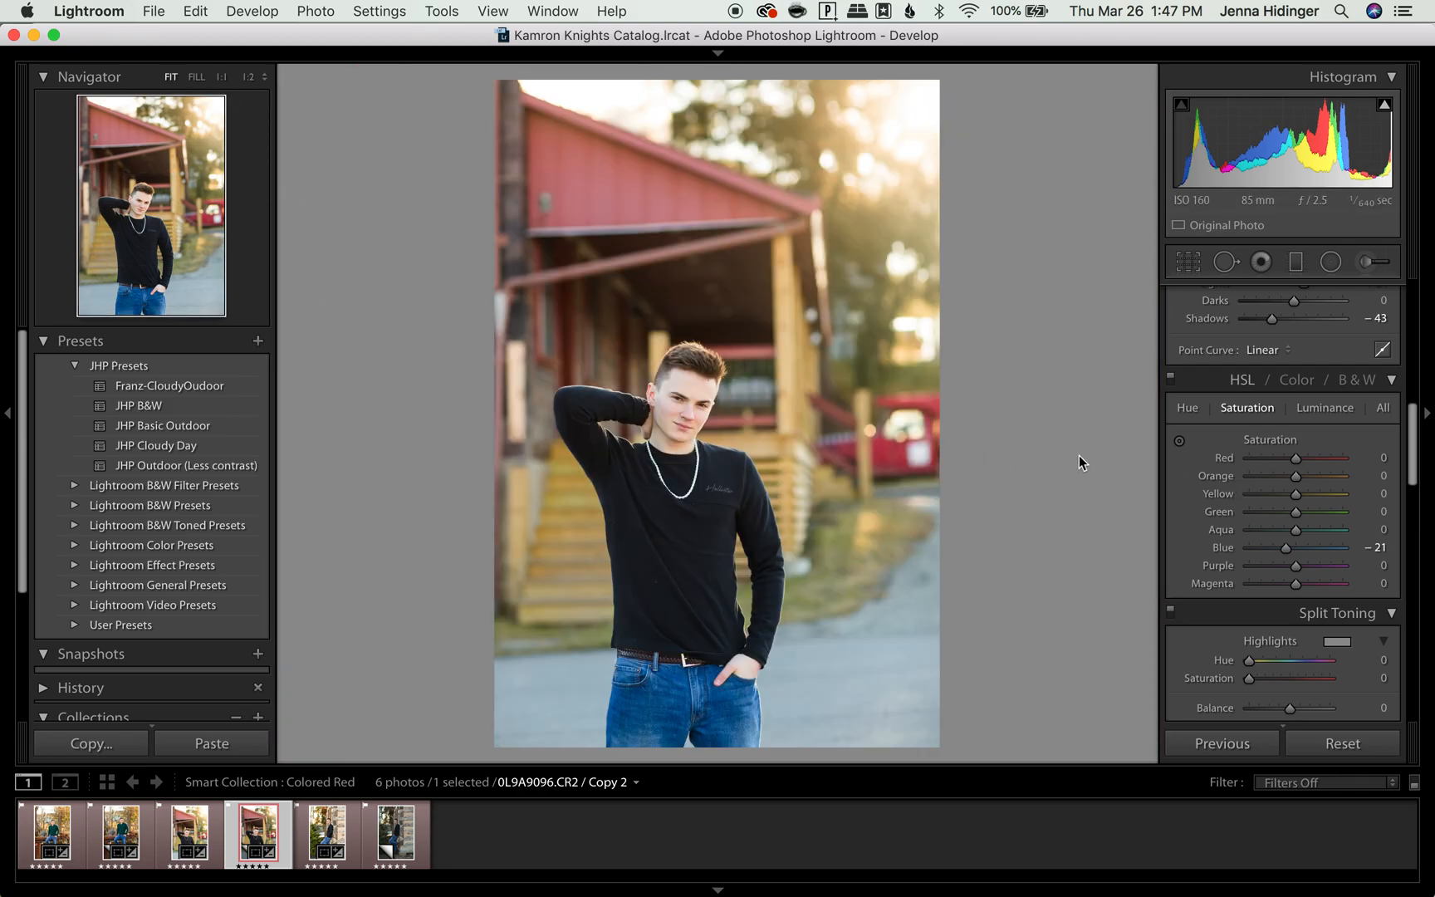
{"action": "scroll", "coordinate": [1327, 626], "scroll_direction": "down", "scroll_amount": 3}
{"action": "scroll", "coordinate": [1323, 621], "scroll_direction": "up", "scroll_amount": 10}
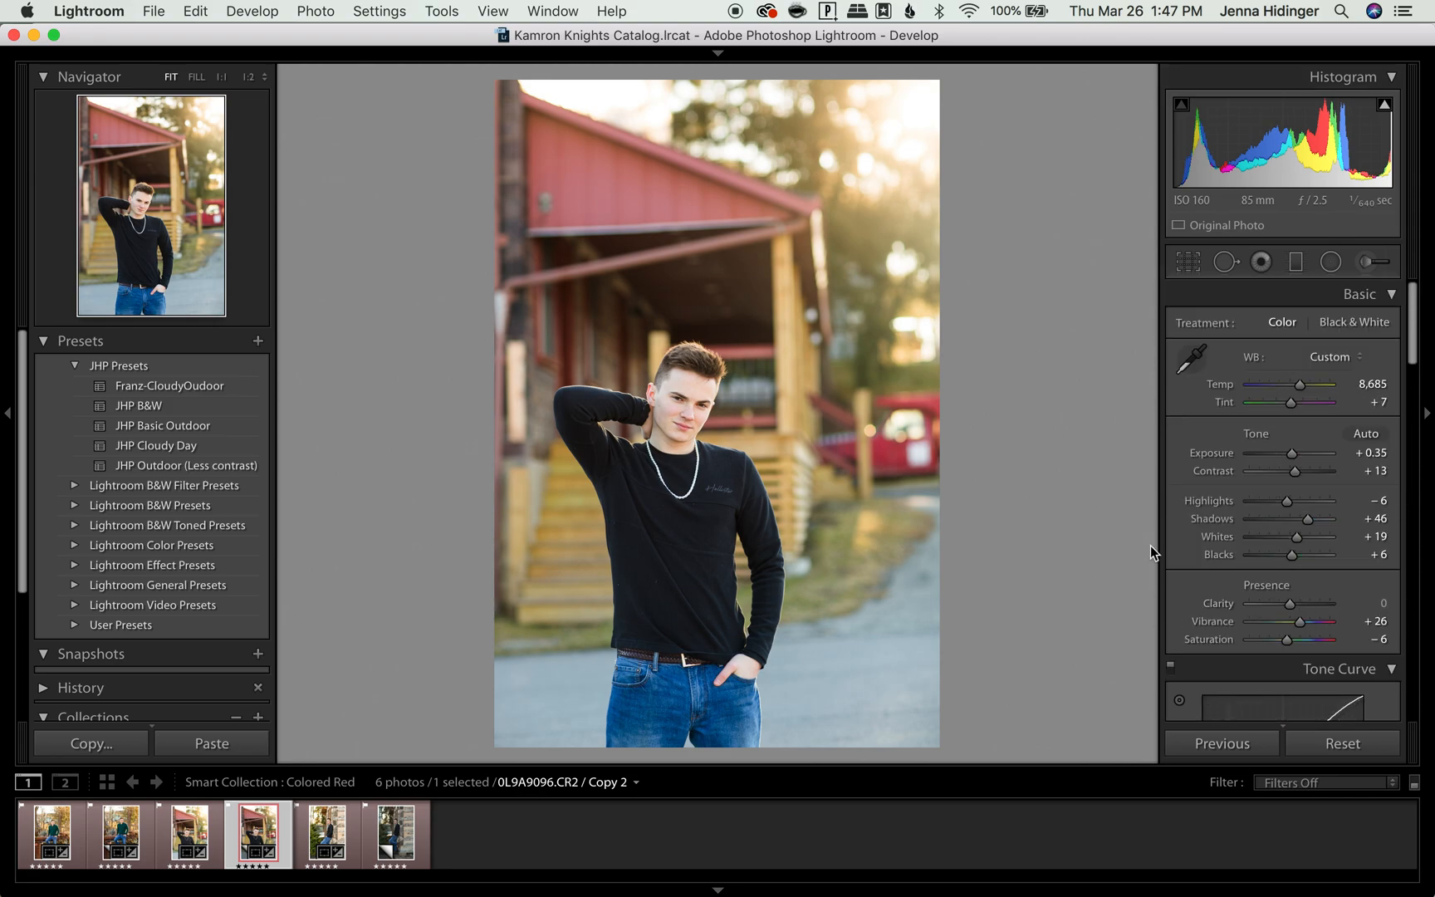
- Set up the Adjustment Brush for the man's face with the Soften Skin effect and a brush size of 6.0
{"action": "left_click", "coordinate": [689, 395]}
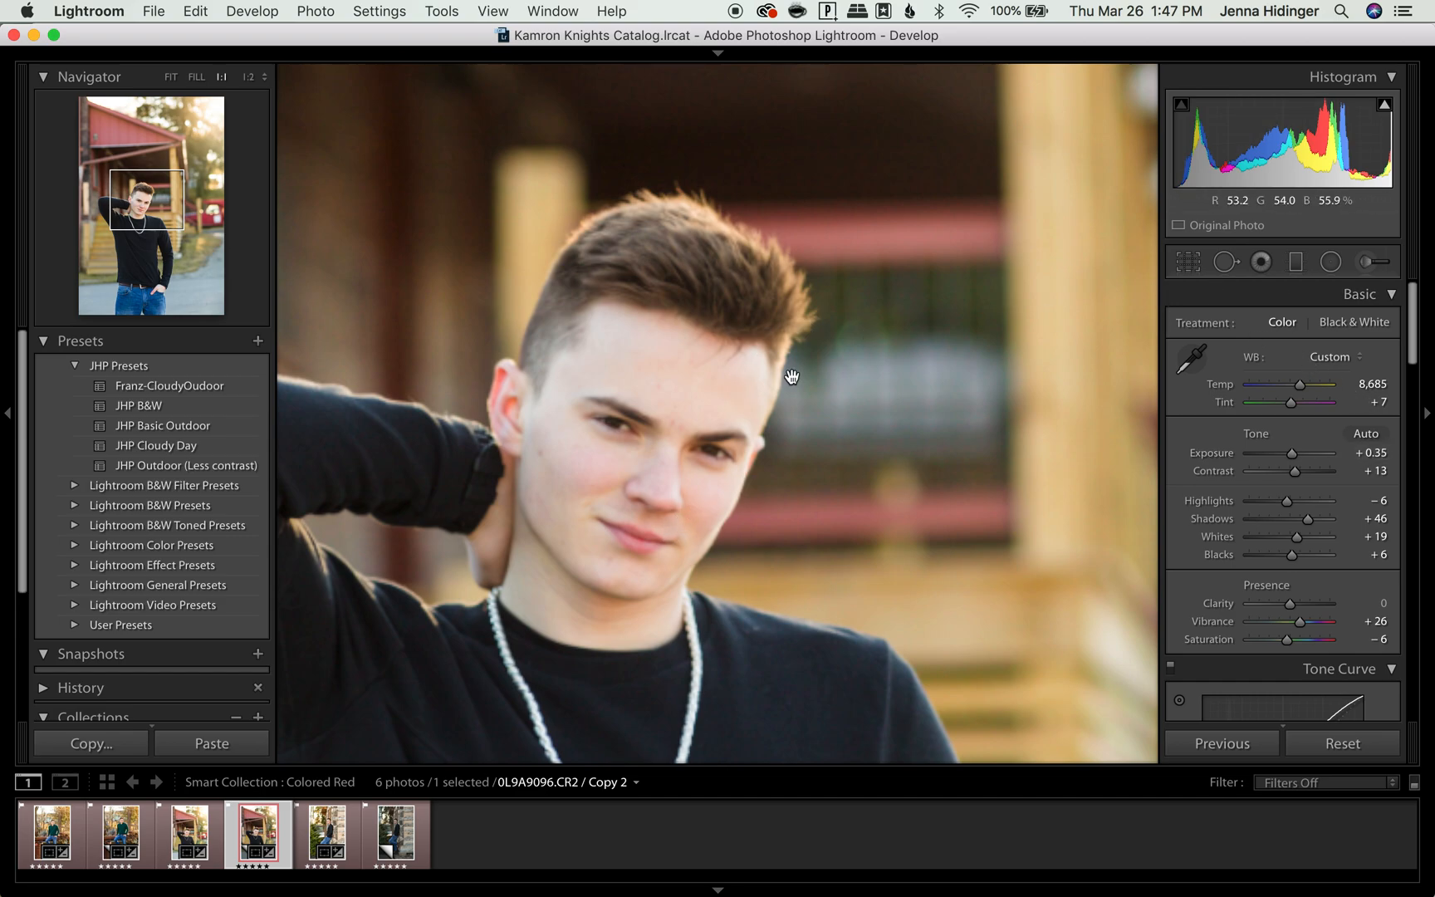
{"action": "key", "text": "k"}
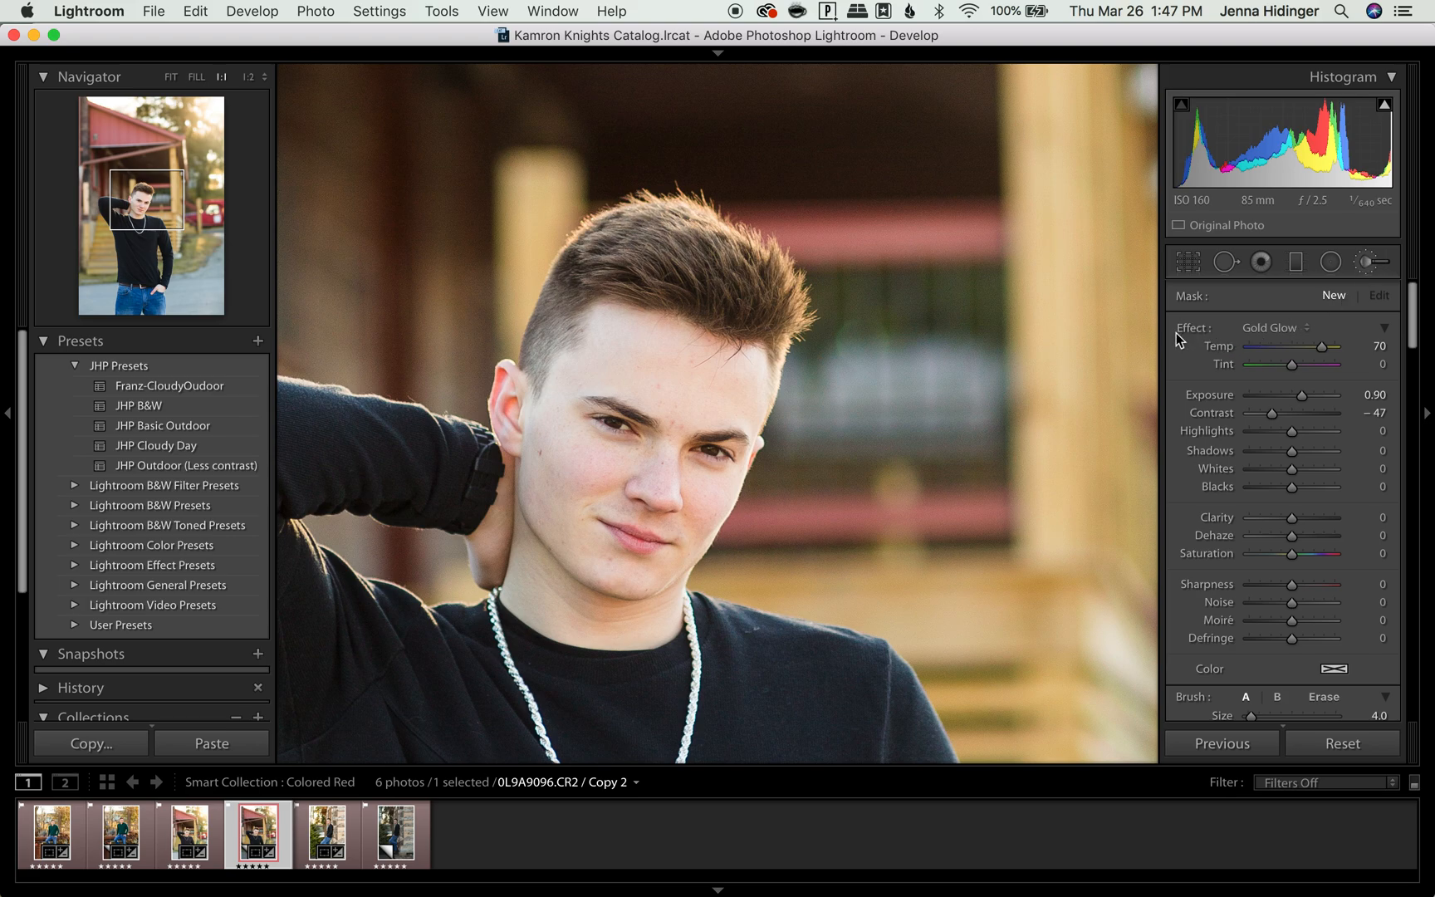
{"action": "left_click", "coordinate": [1268, 329]}
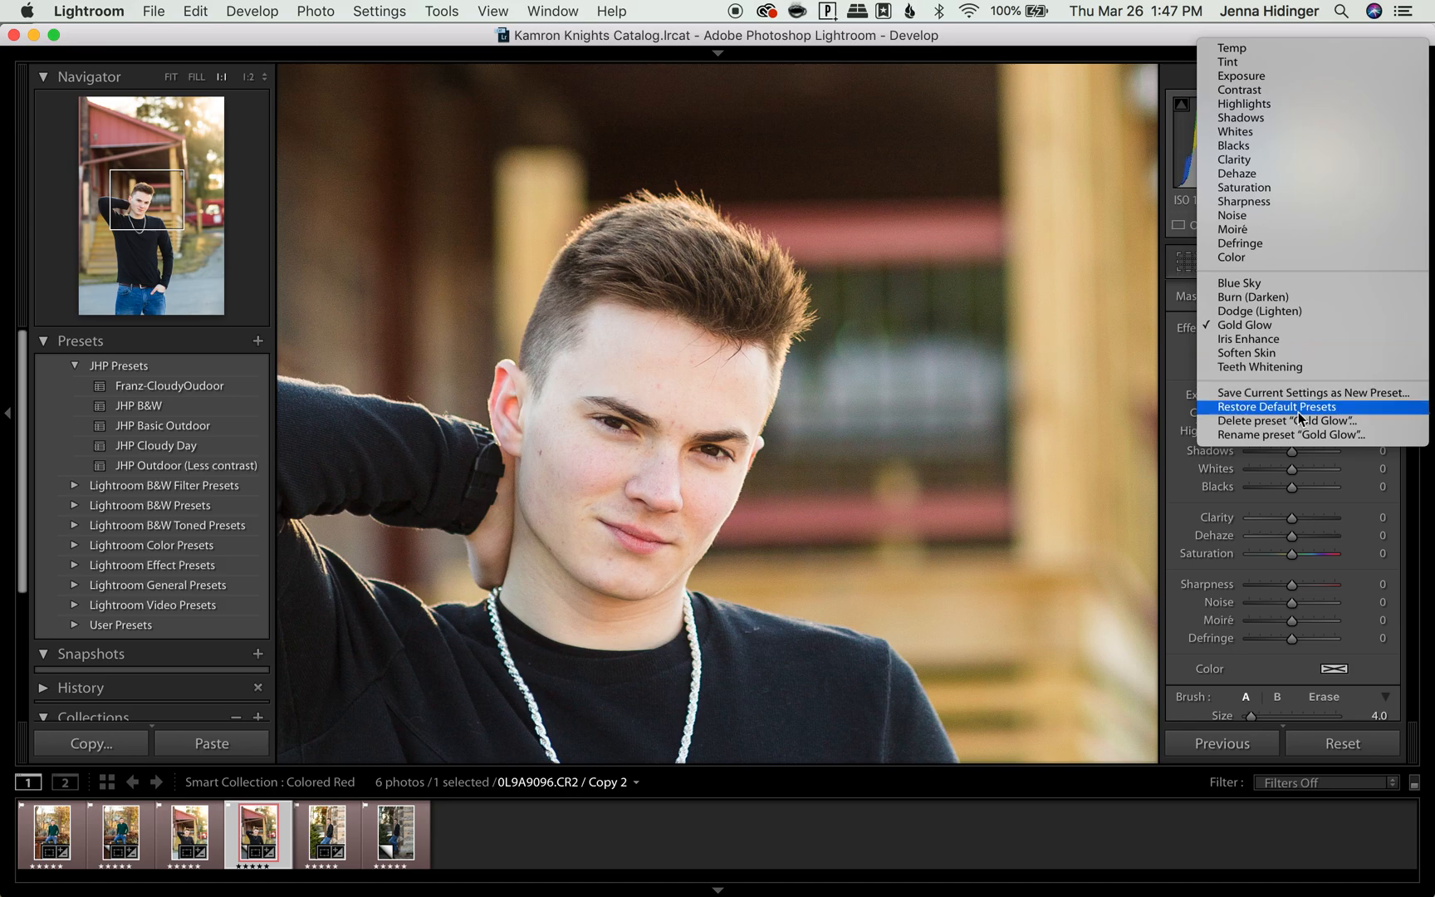
{"action": "left_click", "coordinate": [1271, 355]}
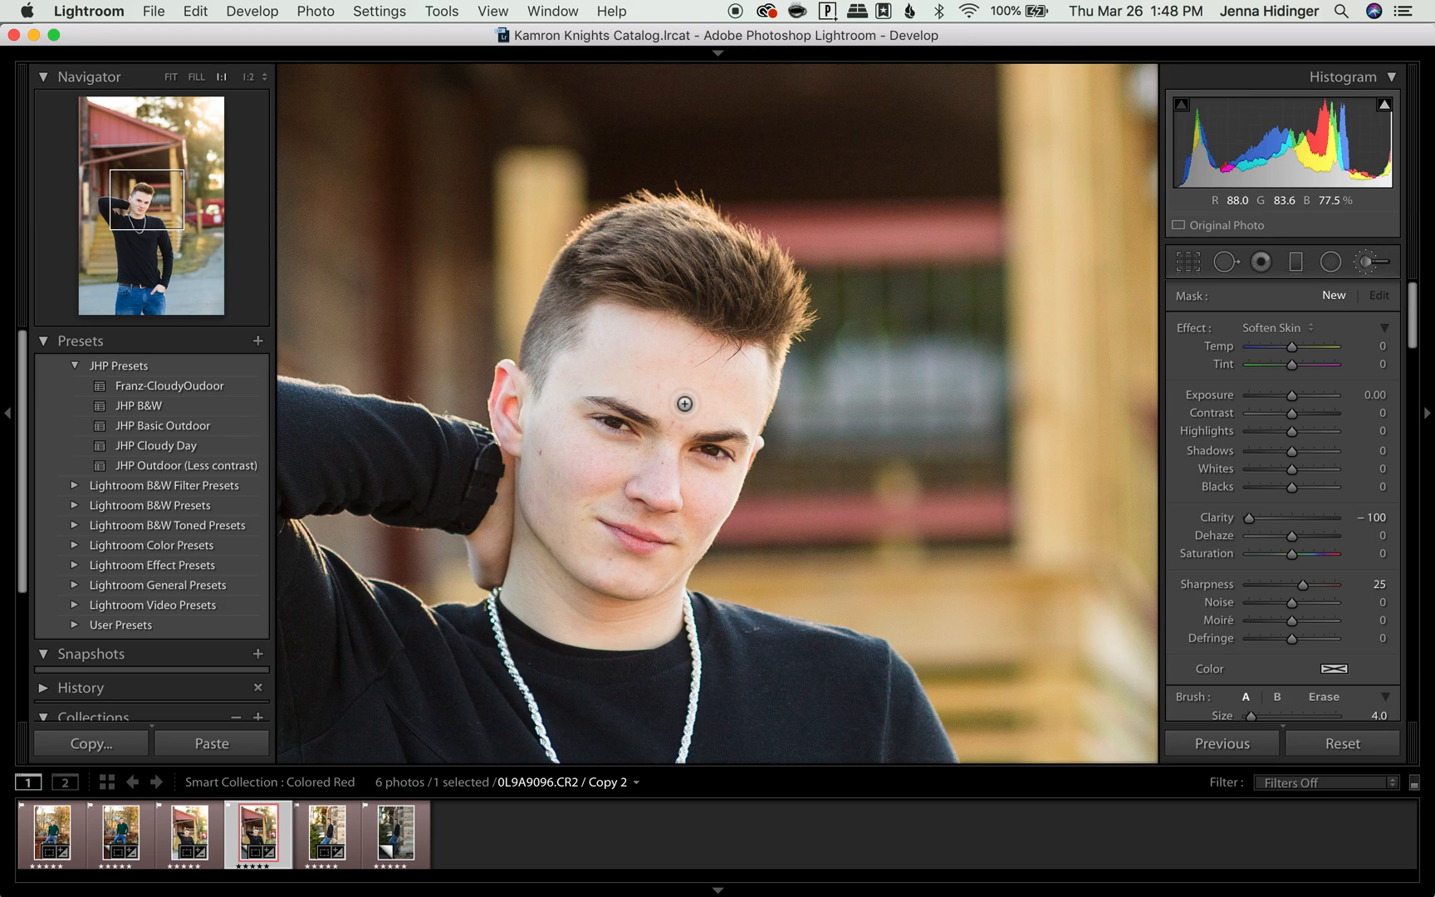
{"action": "scroll", "coordinate": [685, 403], "scroll_direction": "up", "scroll_amount": 1}
{"action": "scroll", "coordinate": [1267, 432], "scroll_direction": "down", "scroll_amount": 1}
{"action": "scroll", "coordinate": [1267, 432], "scroll_direction": "down", "scroll_amount": 1}
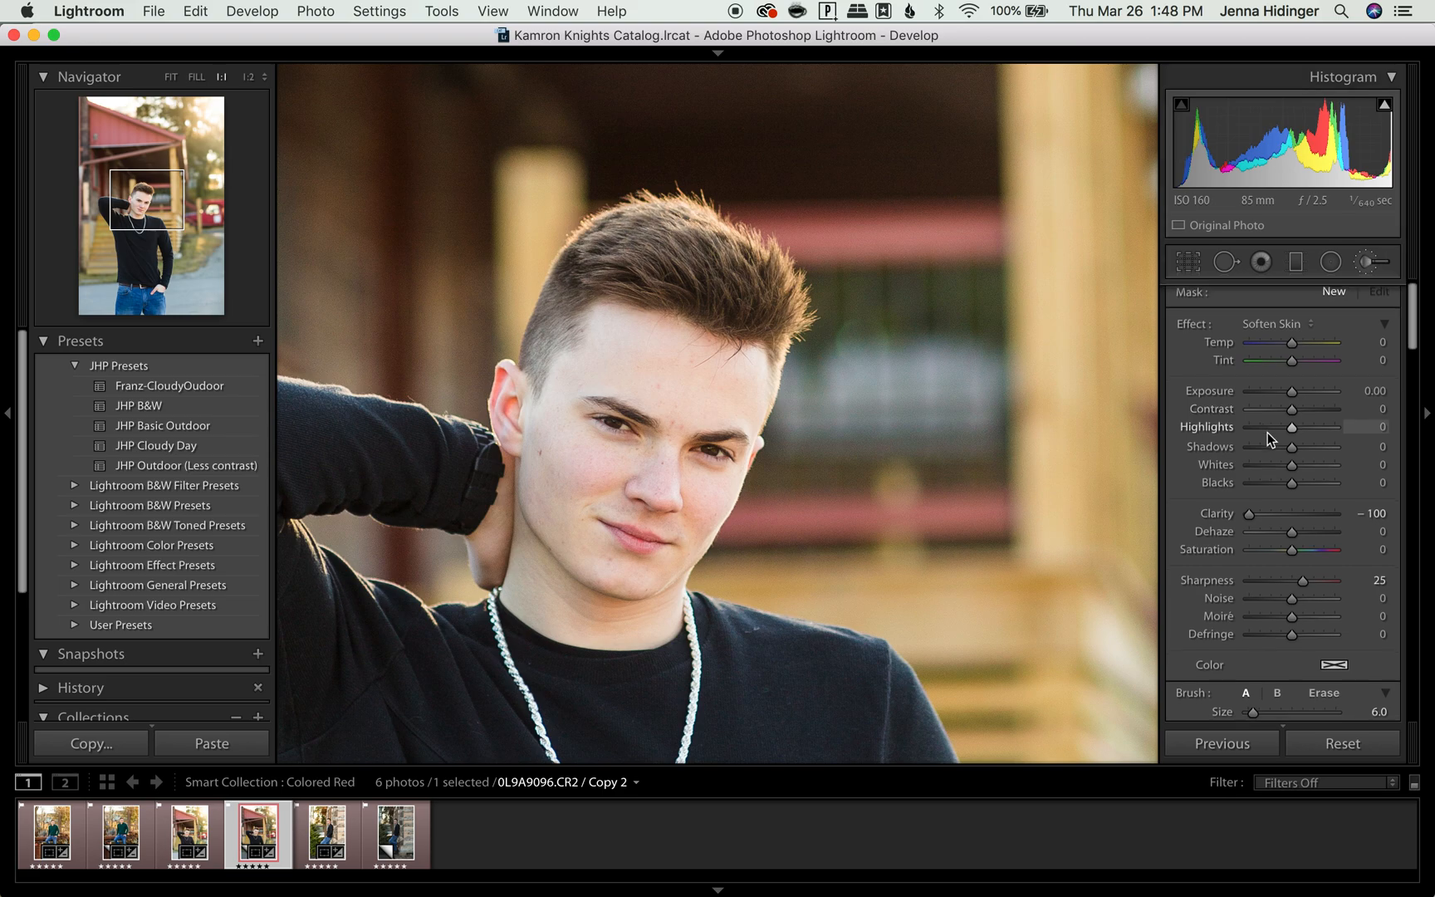
{"action": "scroll", "coordinate": [1312, 564], "scroll_direction": "down", "scroll_amount": 2}
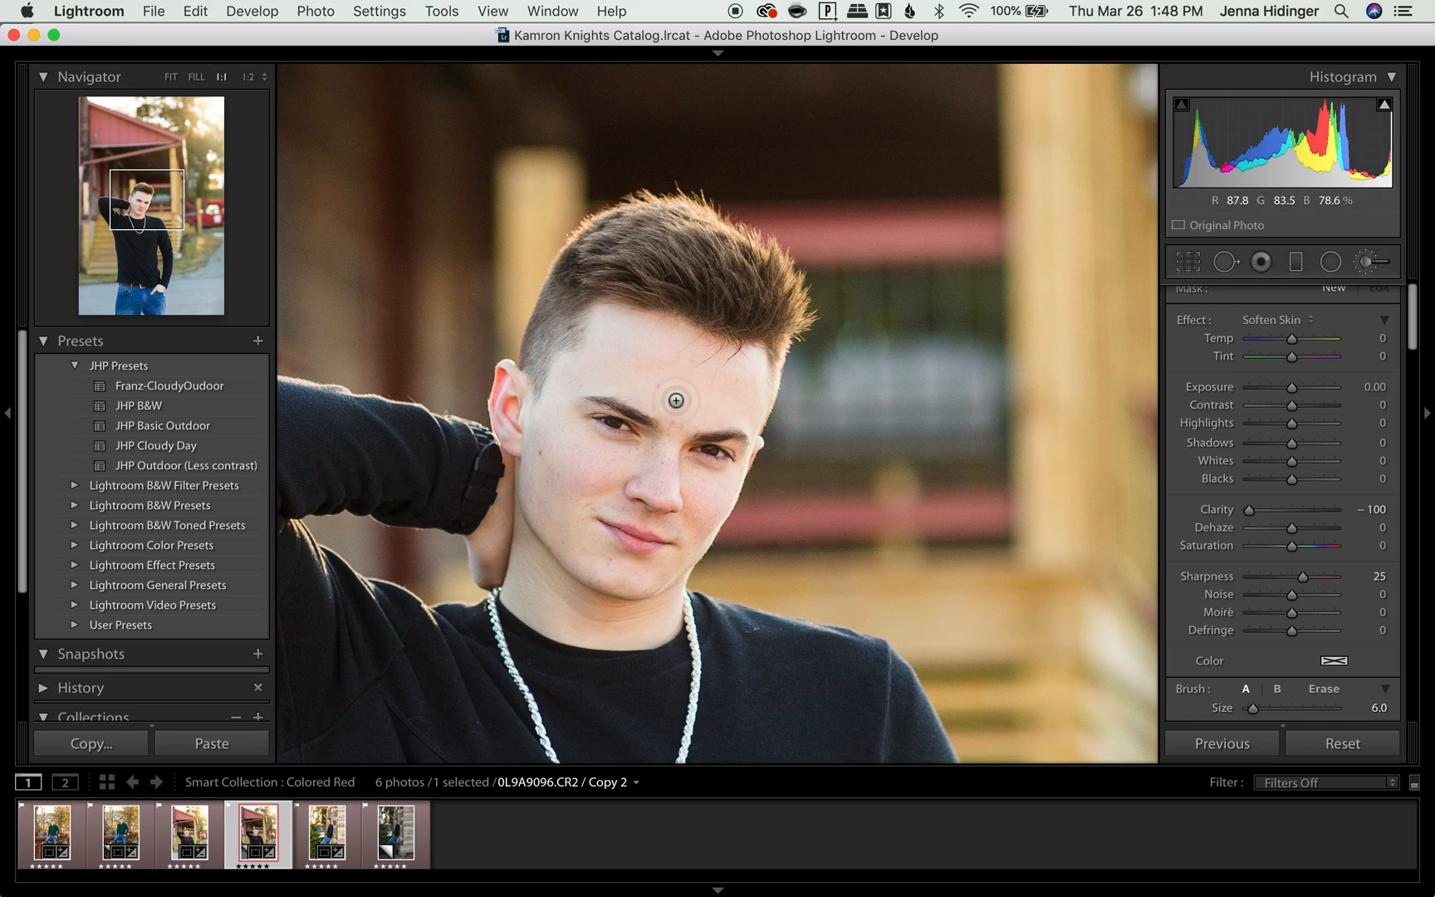
- Try a Soften Skin stroke on the forehead with brush size 7.0, review the brush settings and delete the adjustment
{"action": "mouse_move", "coordinate": [740, 373]}
{"action": "left_mouse_down"}
{"action": "mouse_move", "coordinate": [713, 411]}
{"action": "mouse_move", "coordinate": [686, 397]}
{"action": "mouse_move", "coordinate": [696, 365]}
{"action": "mouse_move", "coordinate": [623, 379]}
{"action": "mouse_move", "coordinate": [583, 351]}
{"action": "mouse_move", "coordinate": [551, 424]}
{"action": "mouse_move", "coordinate": [607, 456]}
{"action": "mouse_move", "coordinate": [582, 474]}
{"action": "mouse_move", "coordinate": [571, 455]}
{"action": "mouse_move", "coordinate": [595, 560]}
{"action": "mouse_move", "coordinate": [628, 572]}
{"action": "mouse_move", "coordinate": [713, 508]}
{"action": "mouse_move", "coordinate": [710, 480]}
{"action": "mouse_move", "coordinate": [668, 521]}
{"action": "mouse_move", "coordinate": [624, 503]}
{"action": "mouse_move", "coordinate": [613, 481]}
{"action": "mouse_move", "coordinate": [670, 461]}
{"action": "mouse_move", "coordinate": [671, 379]}
{"action": "mouse_move", "coordinate": [682, 383]}
{"action": "mouse_move", "coordinate": [616, 366]}
{"action": "mouse_move", "coordinate": [568, 408]}
{"action": "mouse_move", "coordinate": [559, 492]}
{"action": "mouse_move", "coordinate": [600, 556]}
{"action": "mouse_move", "coordinate": [654, 576]}
{"action": "mouse_move", "coordinate": [680, 549]}
{"action": "mouse_move", "coordinate": [621, 478]}
{"action": "mouse_move", "coordinate": [675, 436]}
{"action": "mouse_move", "coordinate": [690, 373]}
{"action": "mouse_move", "coordinate": [683, 460]}
{"action": "mouse_move", "coordinate": [730, 506]}
{"action": "mouse_move", "coordinate": [670, 564]}
{"action": "mouse_move", "coordinate": [588, 554]}
{"action": "mouse_move", "coordinate": [714, 324]}
{"action": "left_mouse_up"}
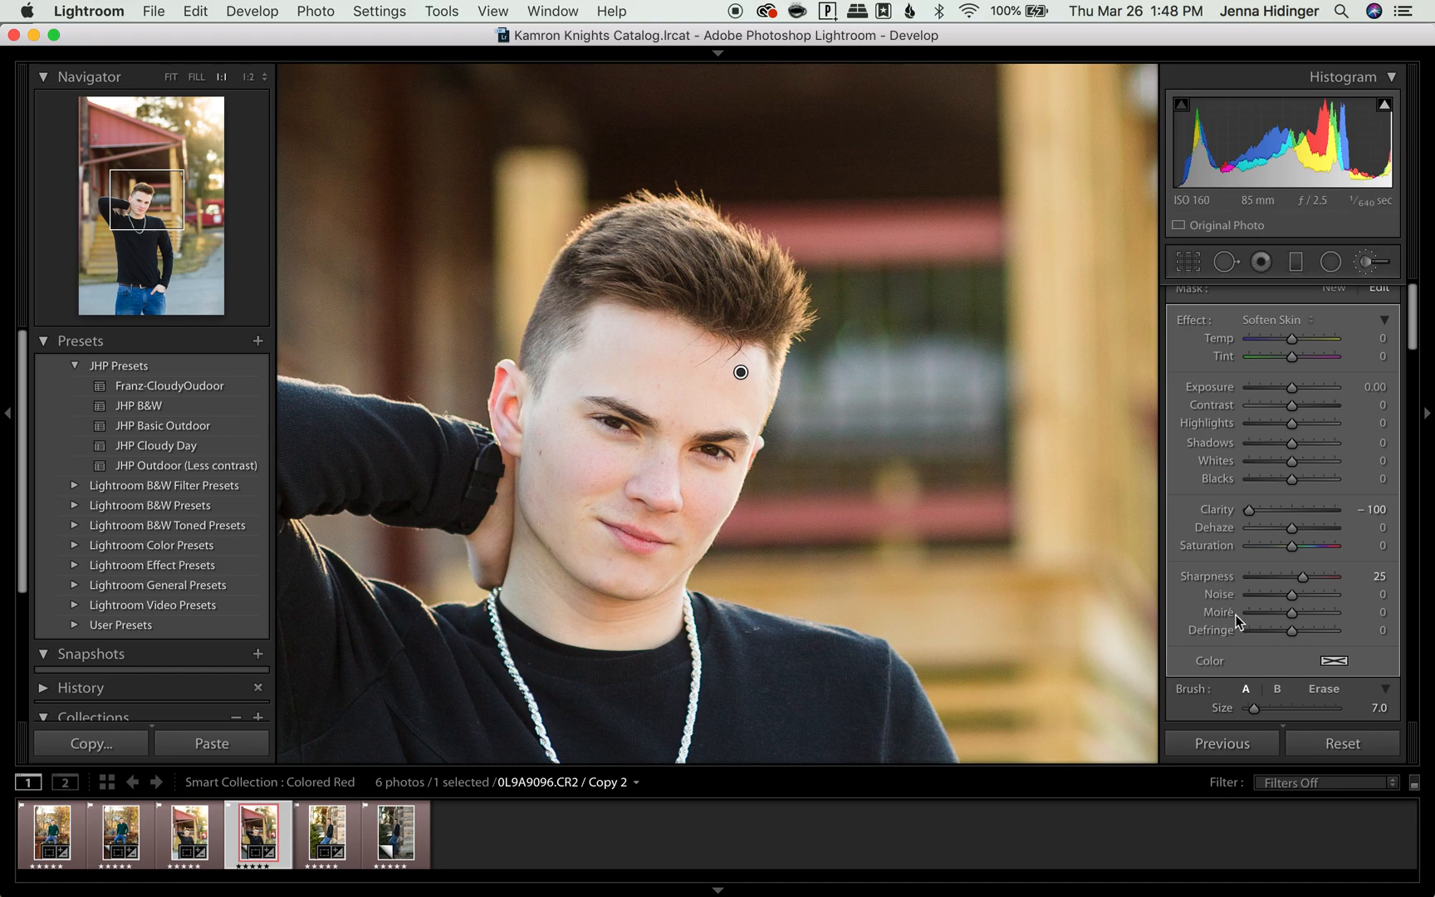
{"action": "scroll", "coordinate": [1234, 617], "scroll_direction": "down", "scroll_amount": 2}
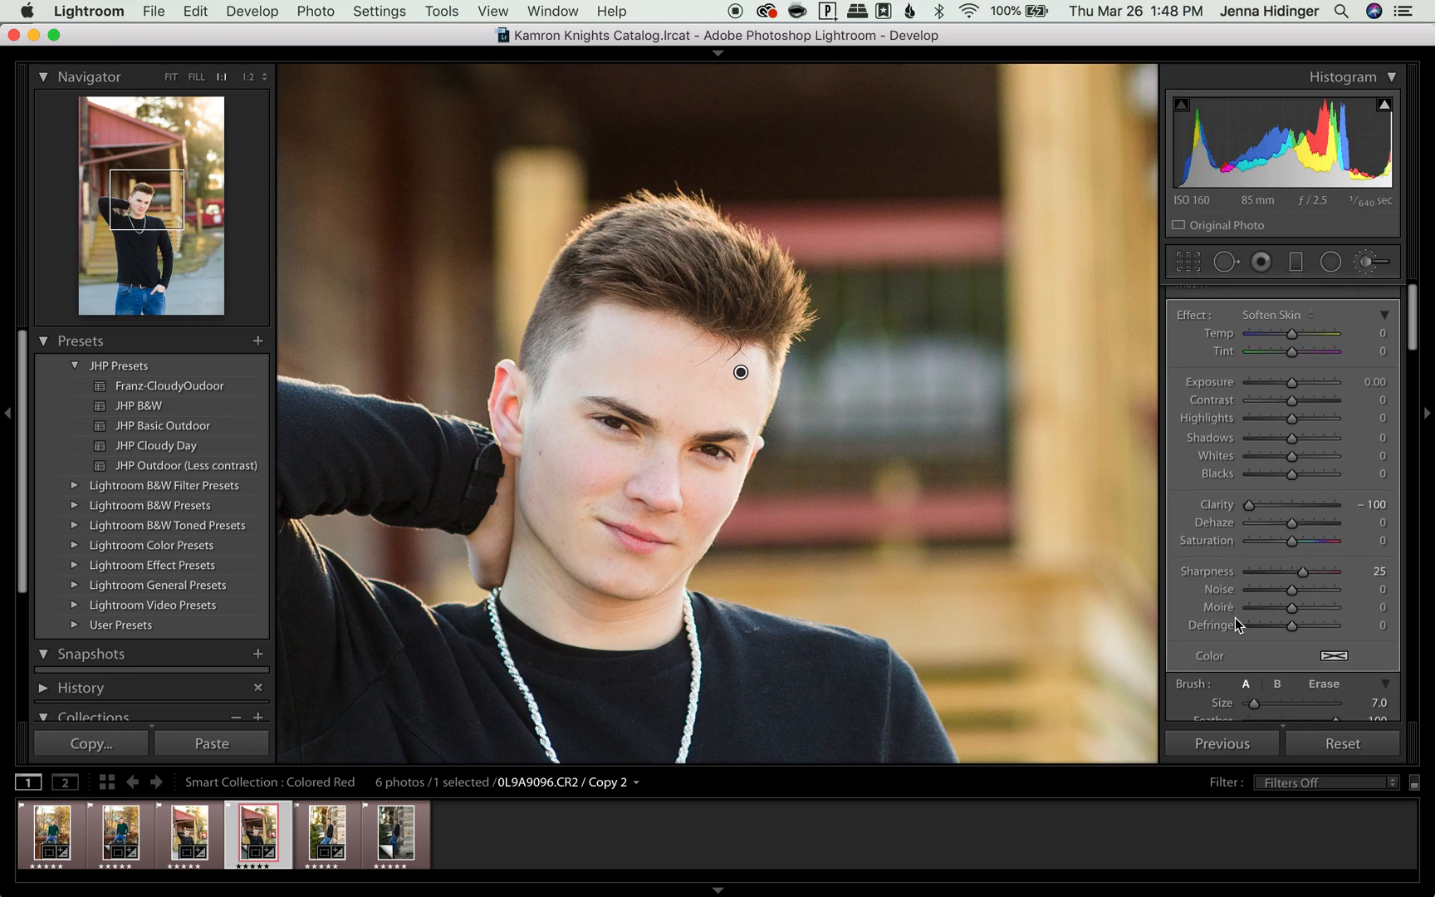
{"action": "scroll", "coordinate": [1234, 616], "scroll_direction": "down", "scroll_amount": 2}
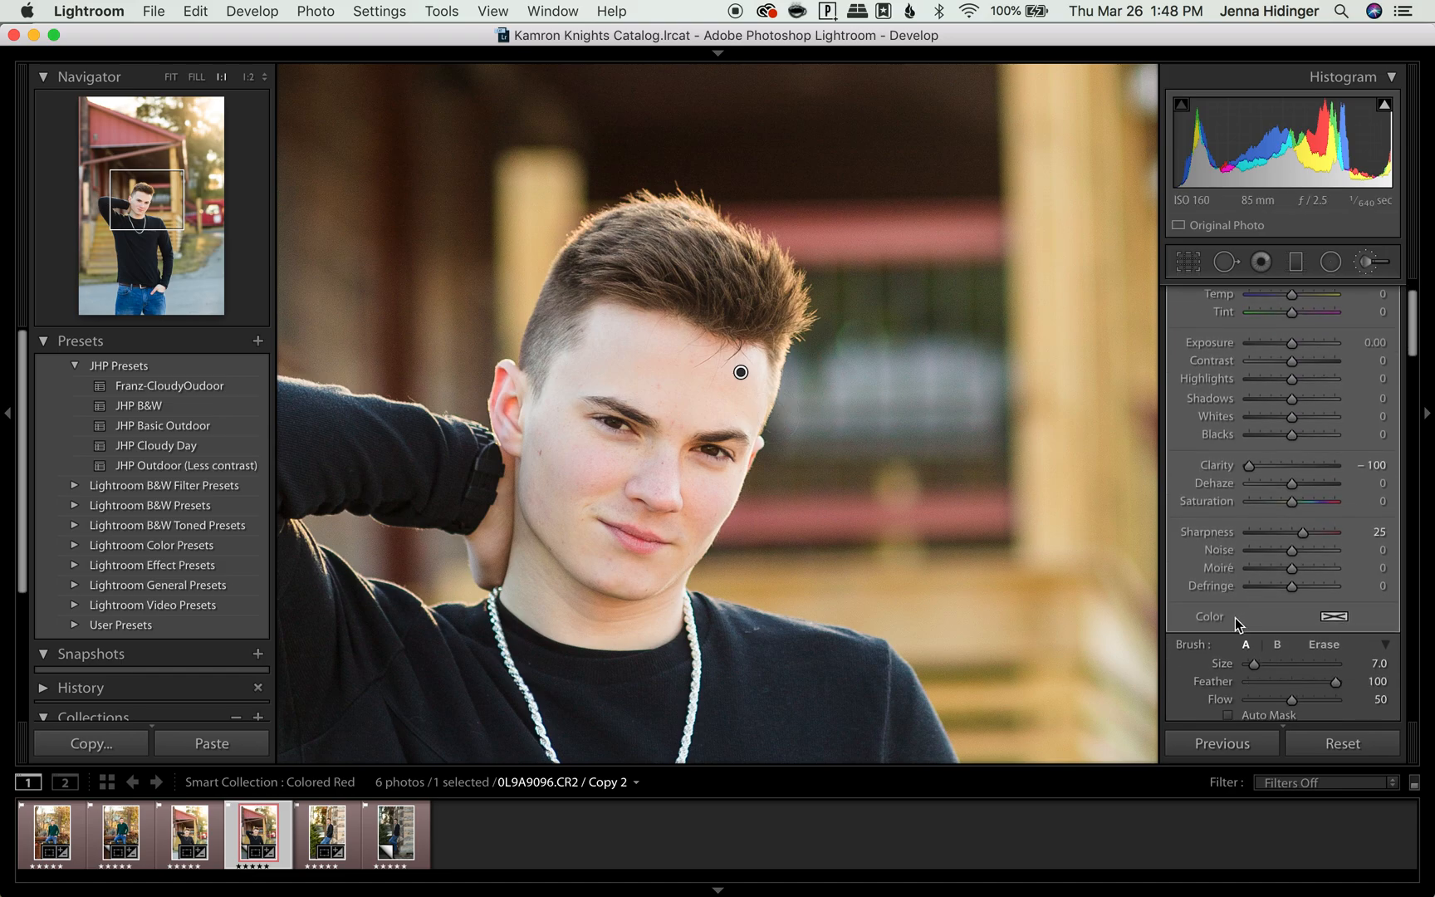
{"action": "scroll", "coordinate": [1234, 616], "scroll_direction": "down", "scroll_amount": 2}
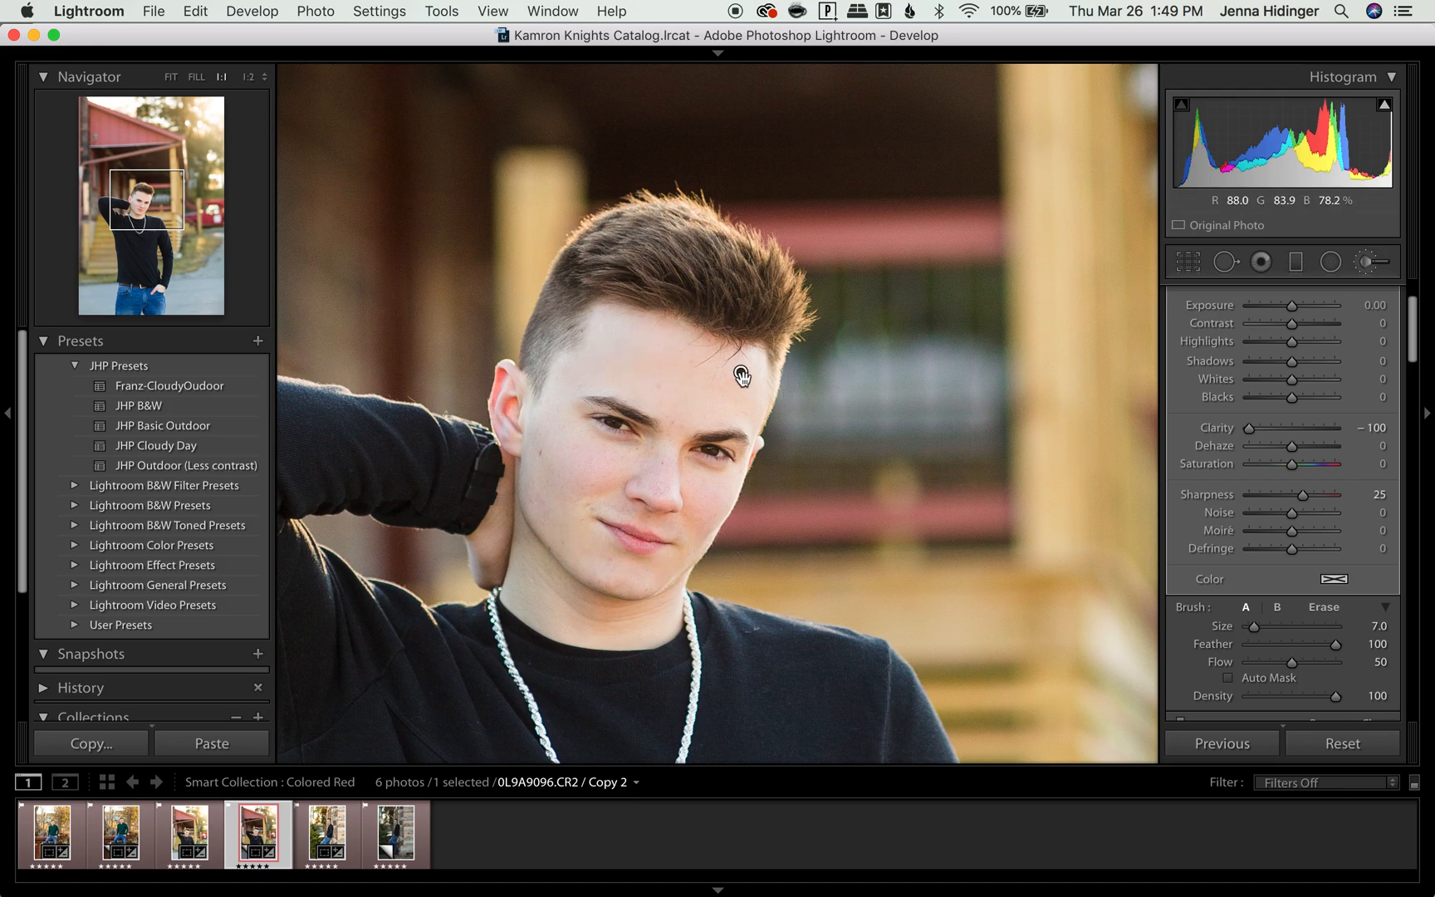
{"action": "key", "text": "Delete"}
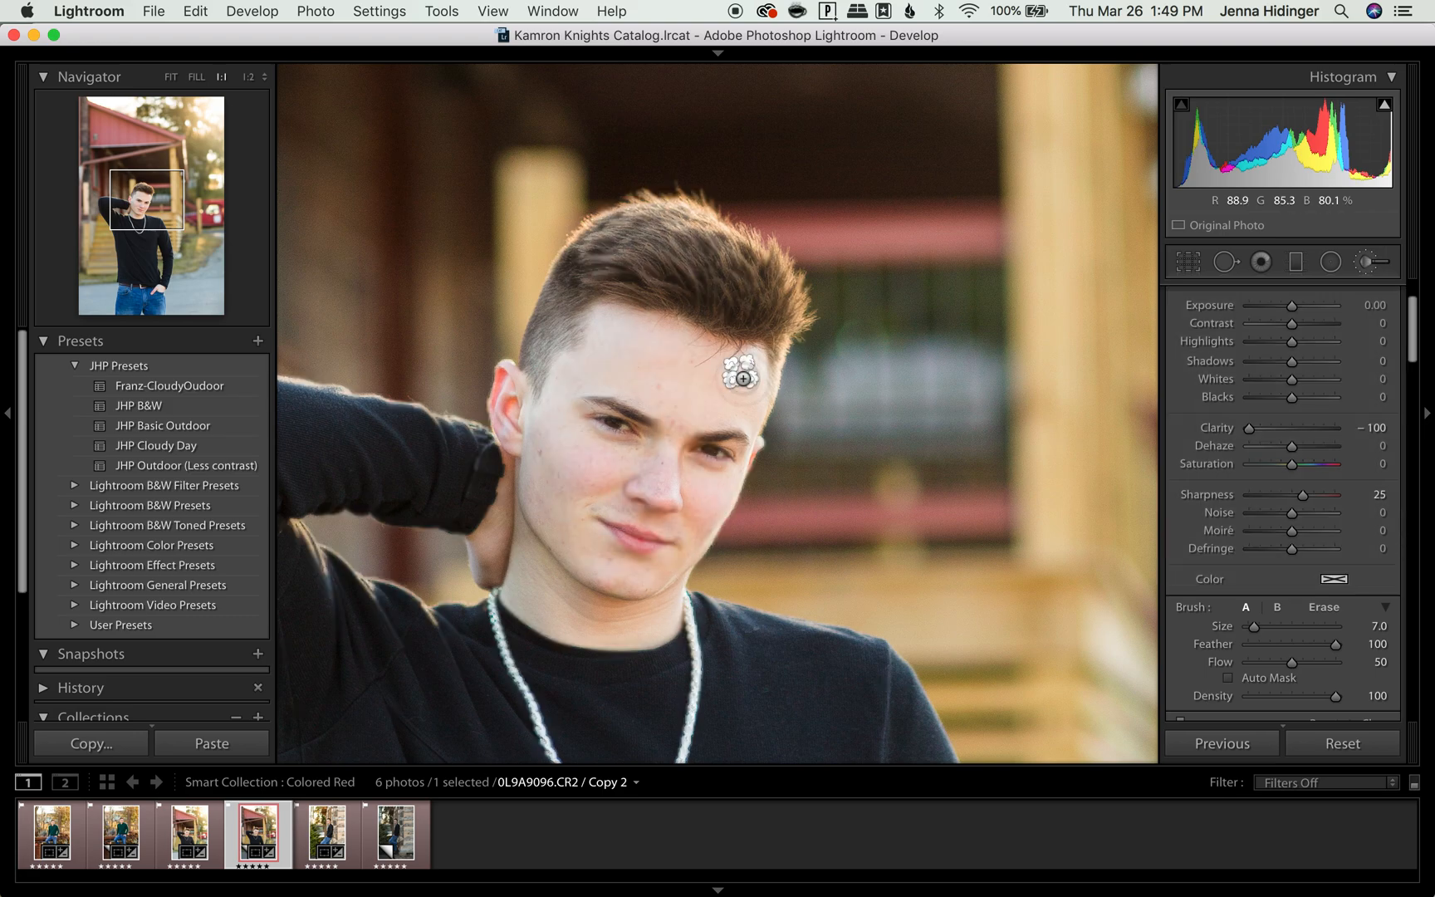
- Paint the Soften Skin effect across the man's forehead, close the Adjustment Brush and show the whole photo again
{"action": "mouse_move", "coordinate": [752, 373]}
{"action": "left_mouse_down"}
{"action": "mouse_move", "coordinate": [677, 415]}
{"action": "mouse_move", "coordinate": [649, 409]}
{"action": "mouse_move", "coordinate": [633, 355]}
{"action": "mouse_move", "coordinate": [653, 329]}
{"action": "mouse_move", "coordinate": [559, 418]}
{"action": "mouse_move", "coordinate": [617, 464]}
{"action": "mouse_move", "coordinate": [561, 459]}
{"action": "mouse_move", "coordinate": [590, 524]}
{"action": "mouse_move", "coordinate": [558, 517]}
{"action": "mouse_move", "coordinate": [605, 559]}
{"action": "mouse_move", "coordinate": [701, 544]}
{"action": "mouse_move", "coordinate": [609, 481]}
{"action": "mouse_move", "coordinate": [690, 411]}
{"action": "mouse_move", "coordinate": [677, 431]}
{"action": "mouse_move", "coordinate": [706, 493]}
{"action": "mouse_move", "coordinate": [709, 515]}
{"action": "mouse_move", "coordinate": [654, 557]}
{"action": "mouse_move", "coordinate": [587, 566]}
{"action": "mouse_move", "coordinate": [548, 454]}
{"action": "mouse_move", "coordinate": [581, 458]}
{"action": "mouse_move", "coordinate": [544, 439]}
{"action": "mouse_move", "coordinate": [592, 367]}
{"action": "mouse_move", "coordinate": [648, 345]}
{"action": "mouse_move", "coordinate": [628, 362]}
{"action": "mouse_move", "coordinate": [733, 391]}
{"action": "mouse_move", "coordinate": [703, 386]}
{"action": "left_mouse_up"}
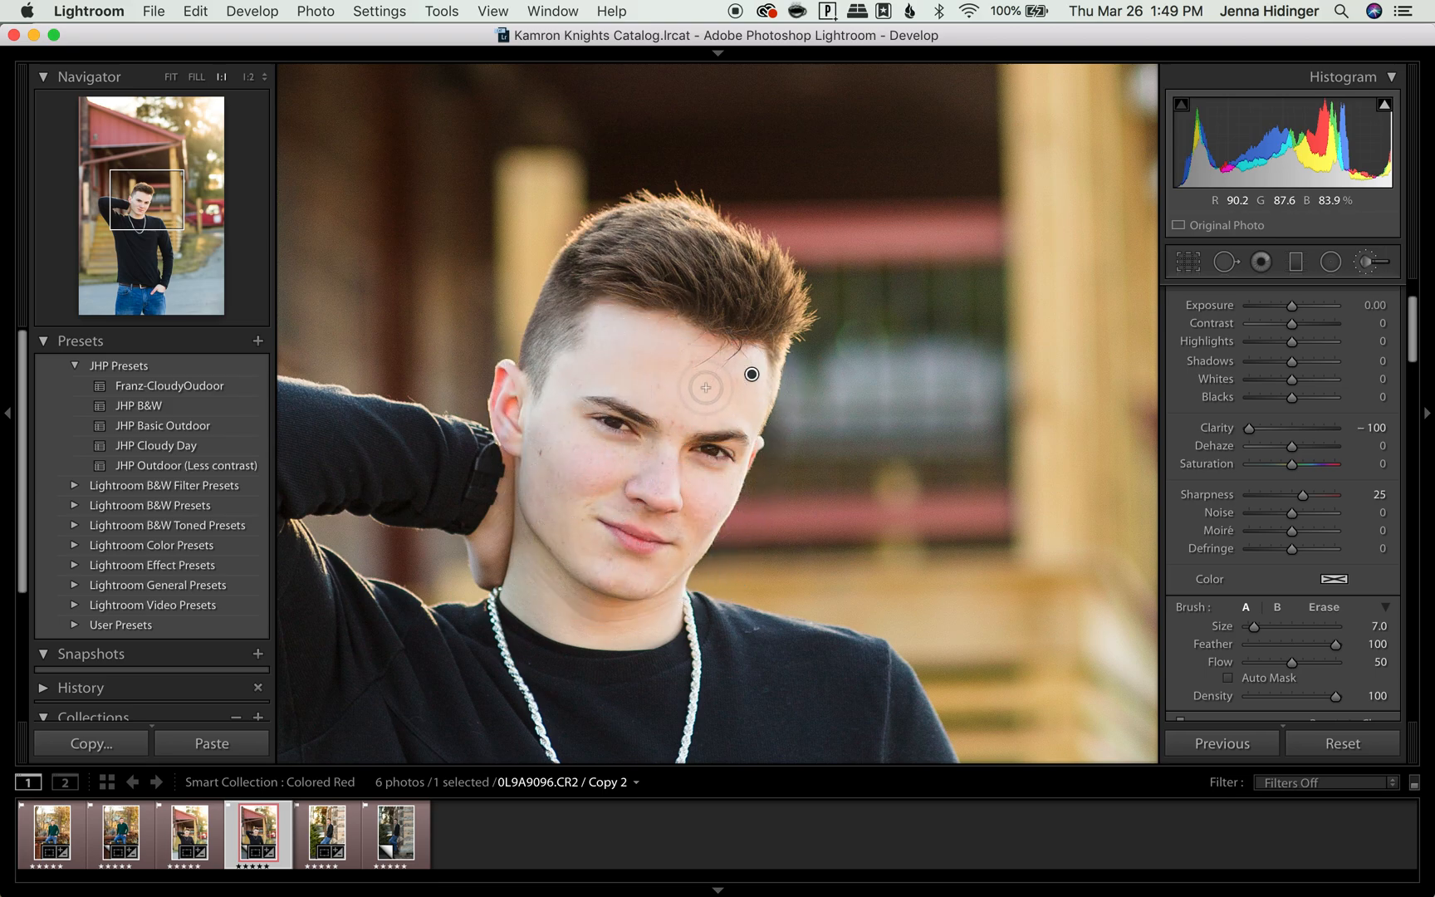
{"action": "key", "text": "k"}
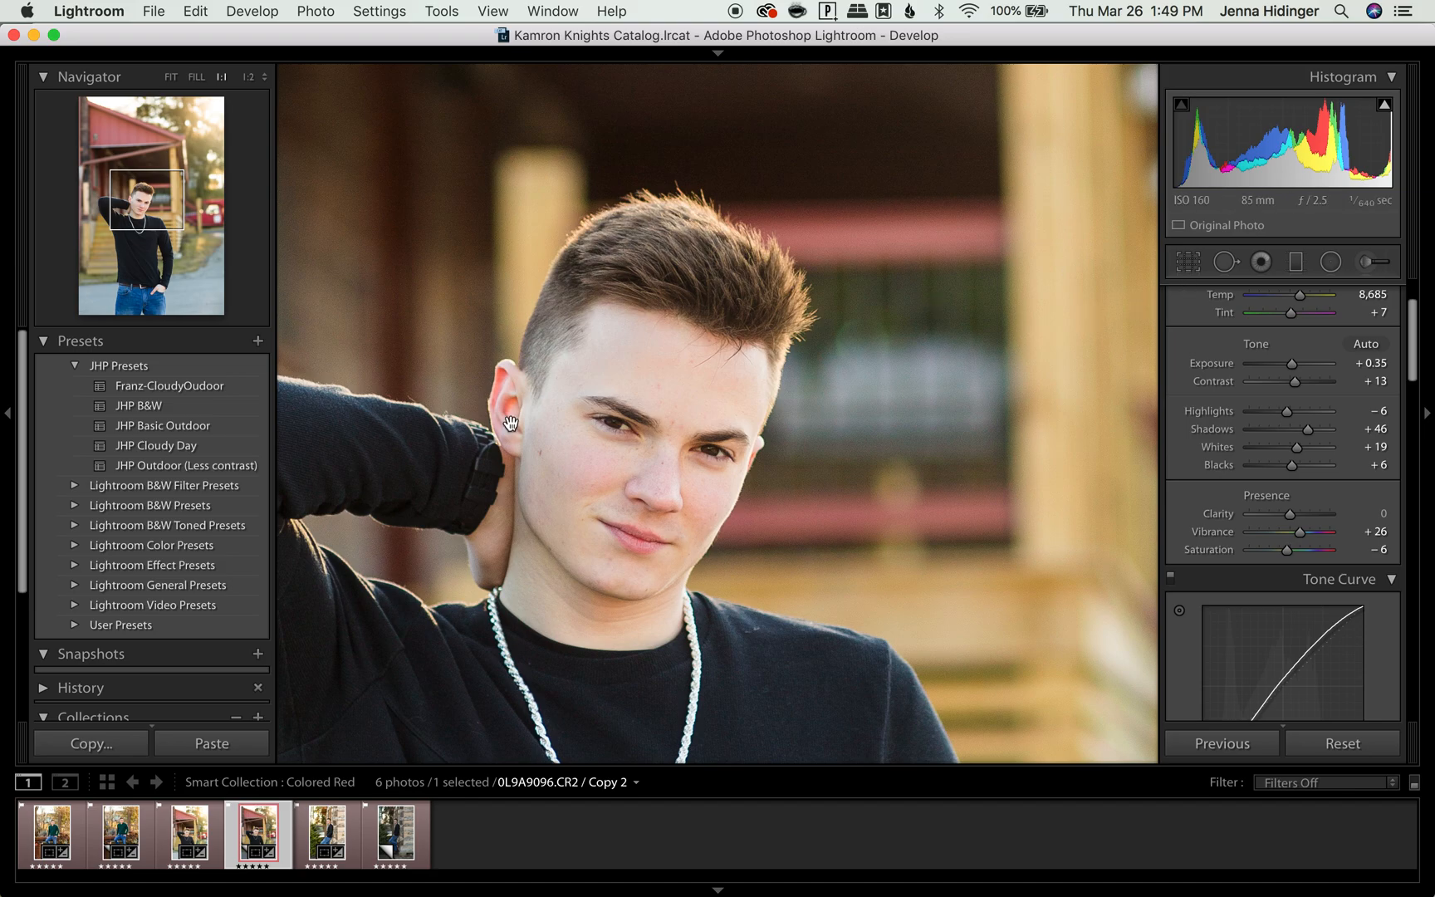
{"action": "left_click", "coordinate": [686, 403]}
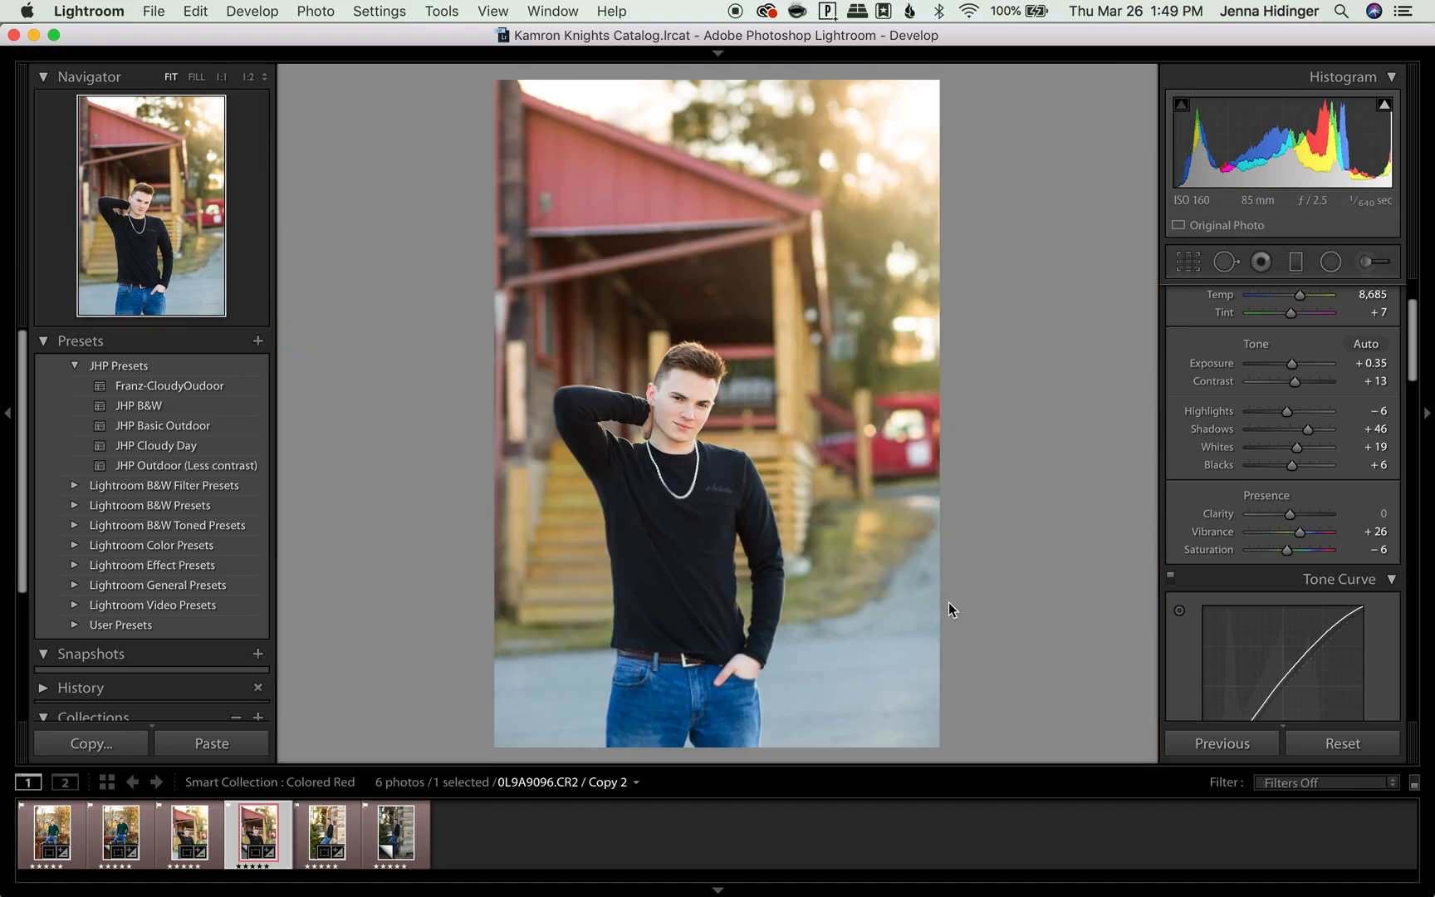
- Switch to the earlier edited version, 0L9A9096.CR2, and compare its before and after in split and side-by-side views
{"action": "key", "text": "Left"}
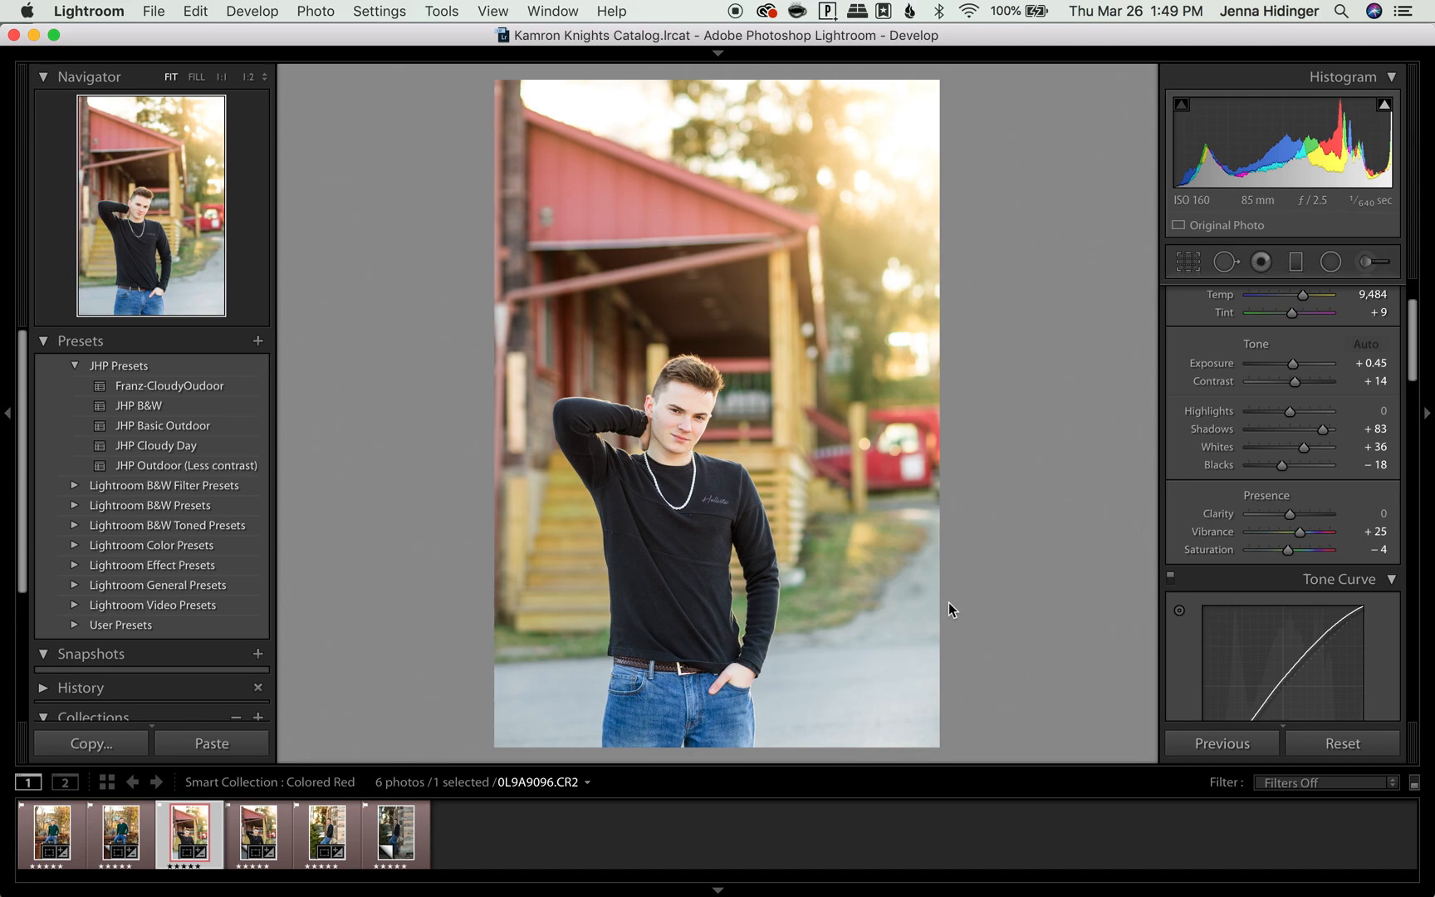
{"action": "key", "text": "shift+y"}
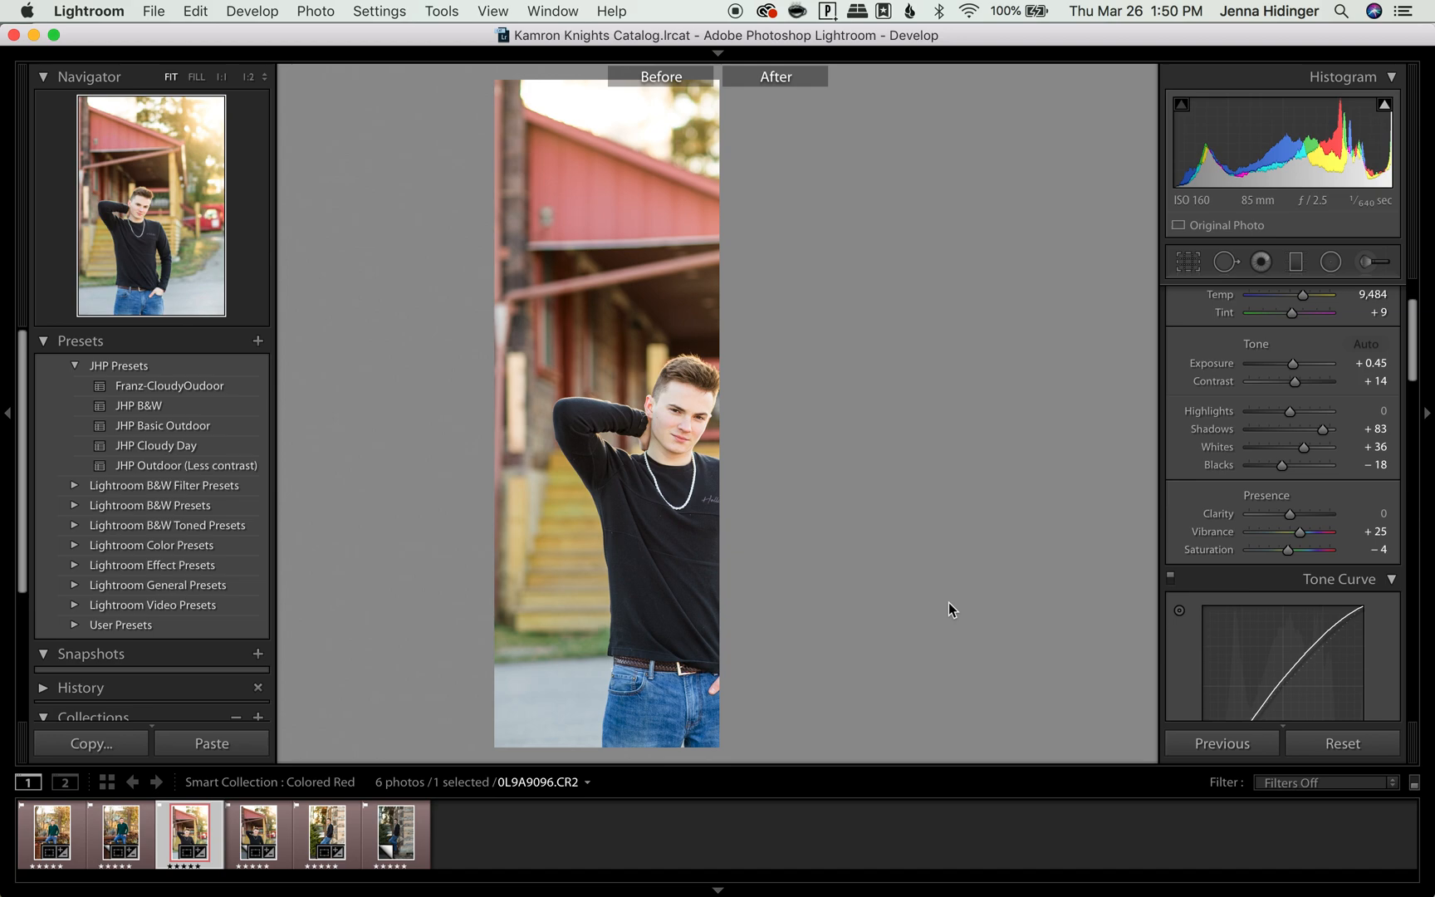
{"action": "key", "text": "shift+y"}
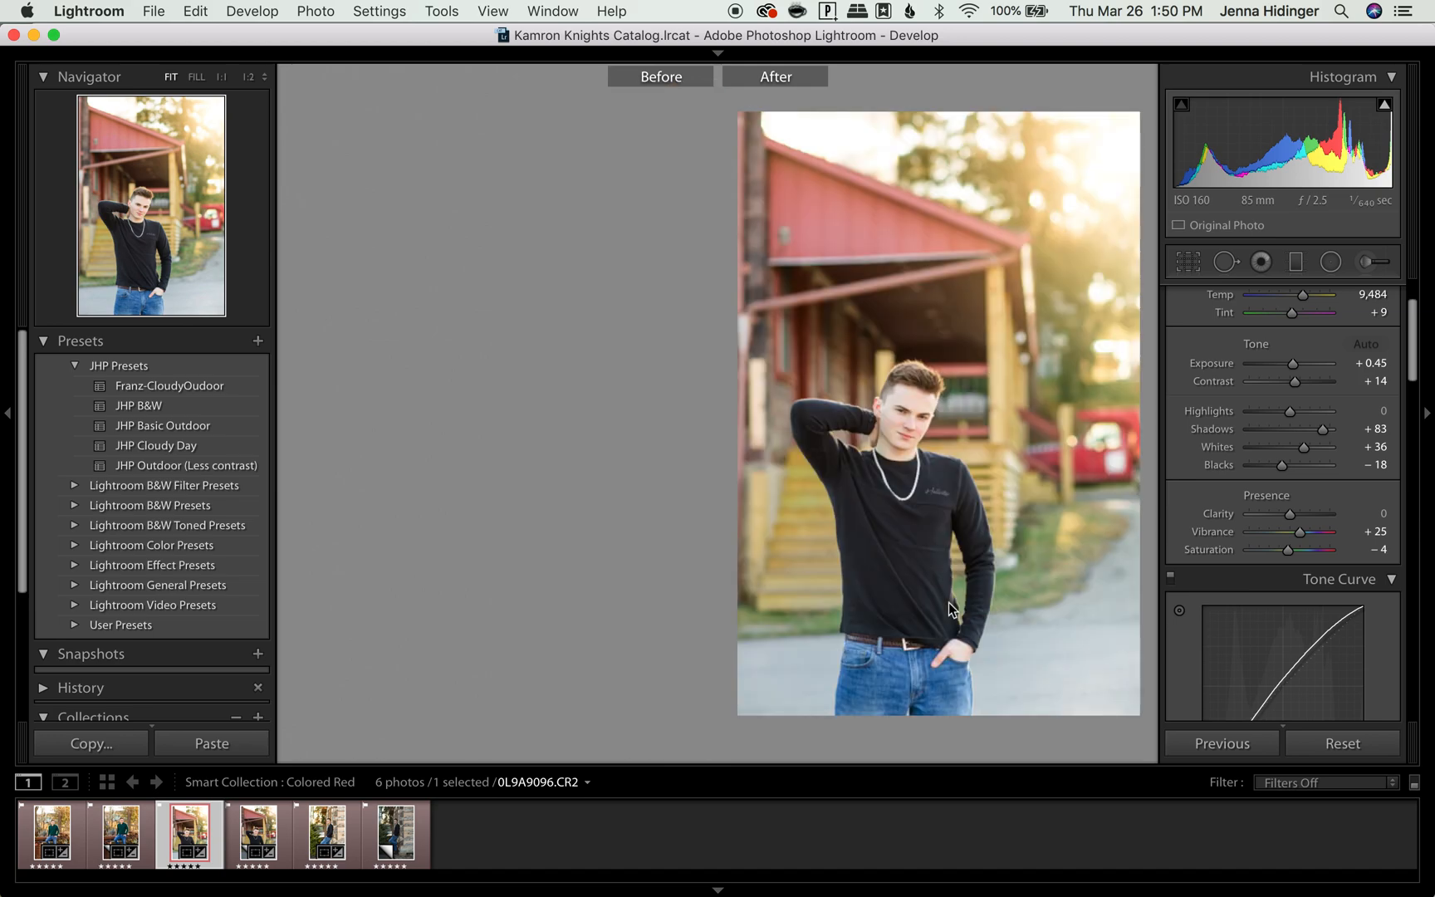